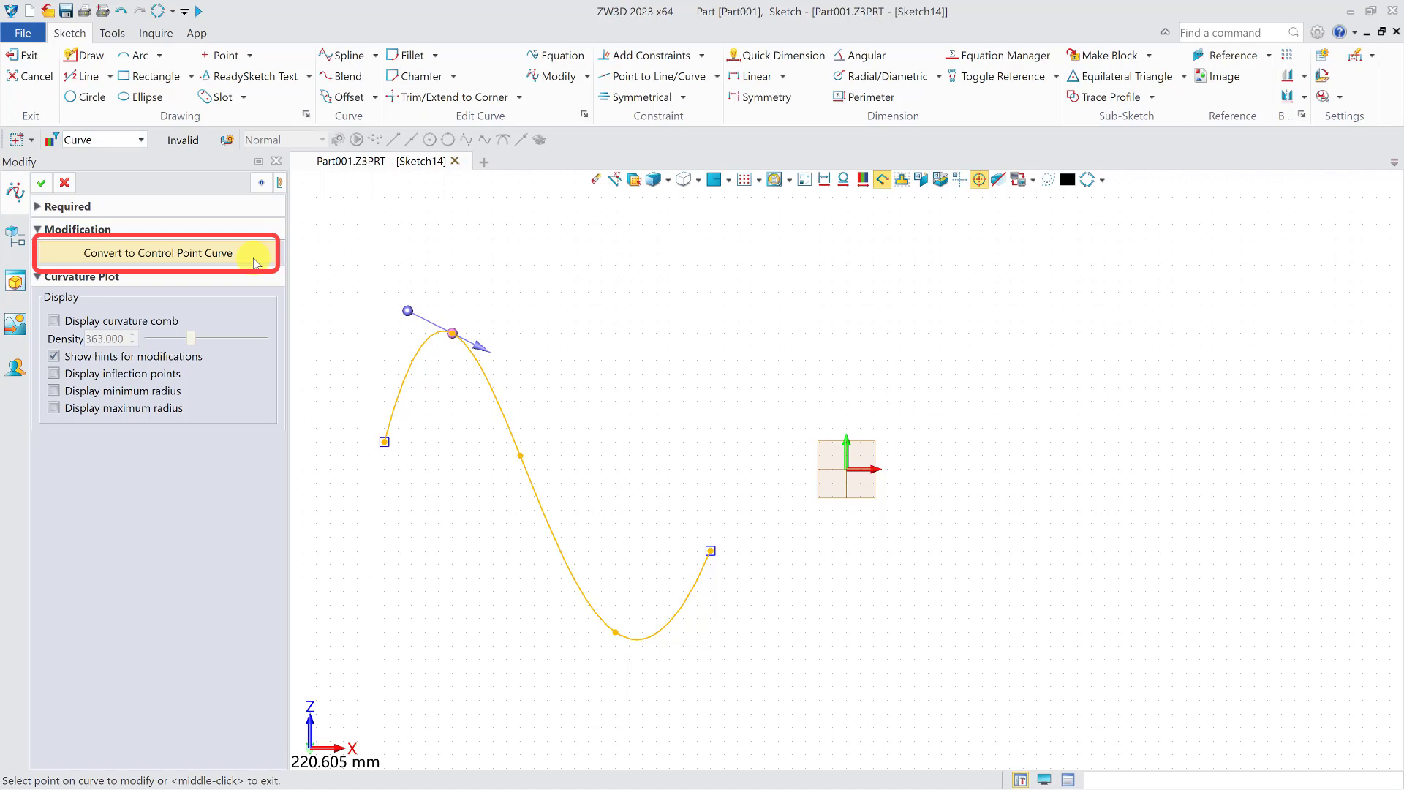
Convert the spline to a control point curve and move its upper and lower peak control points inward to flatten the wave.
click(253, 258)
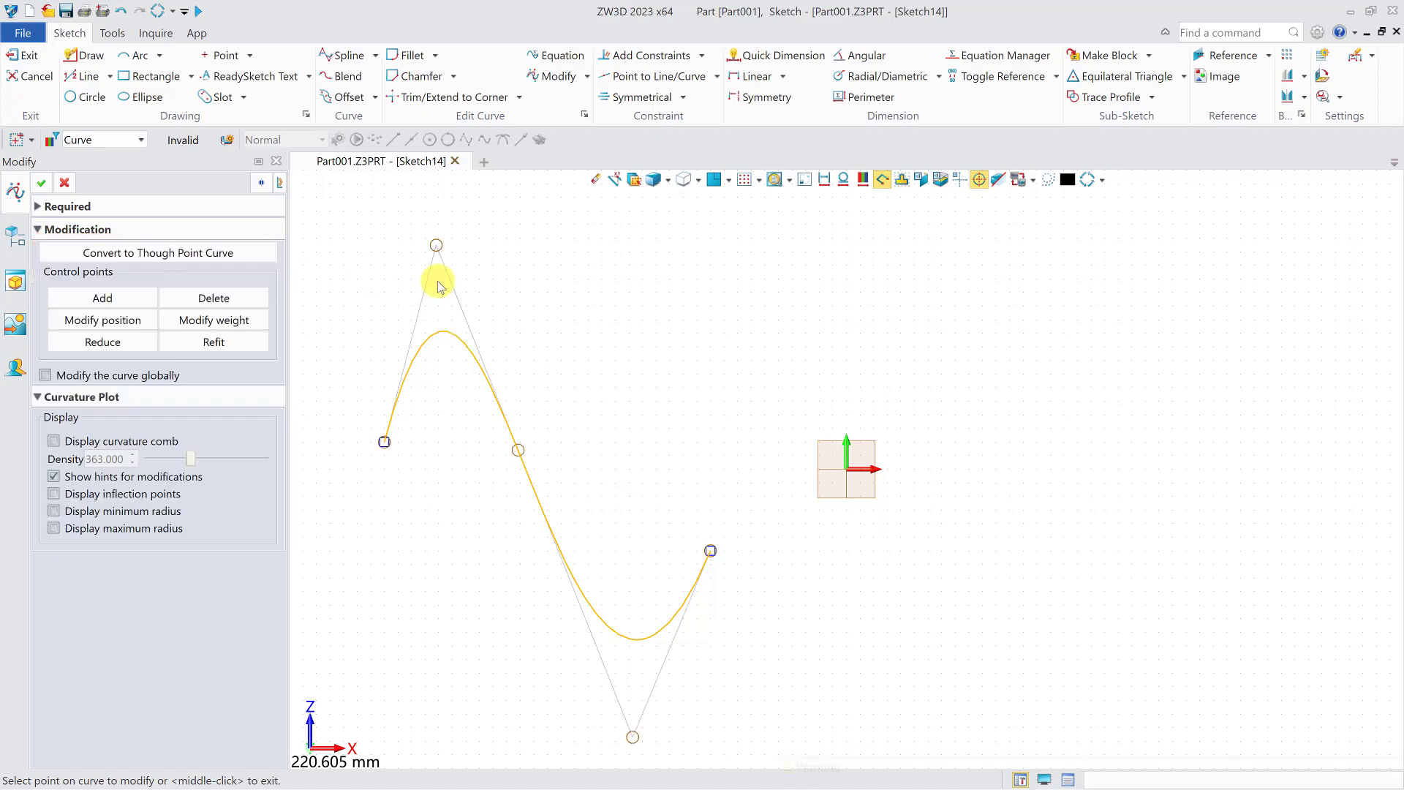
drag(436, 245, 466, 278)
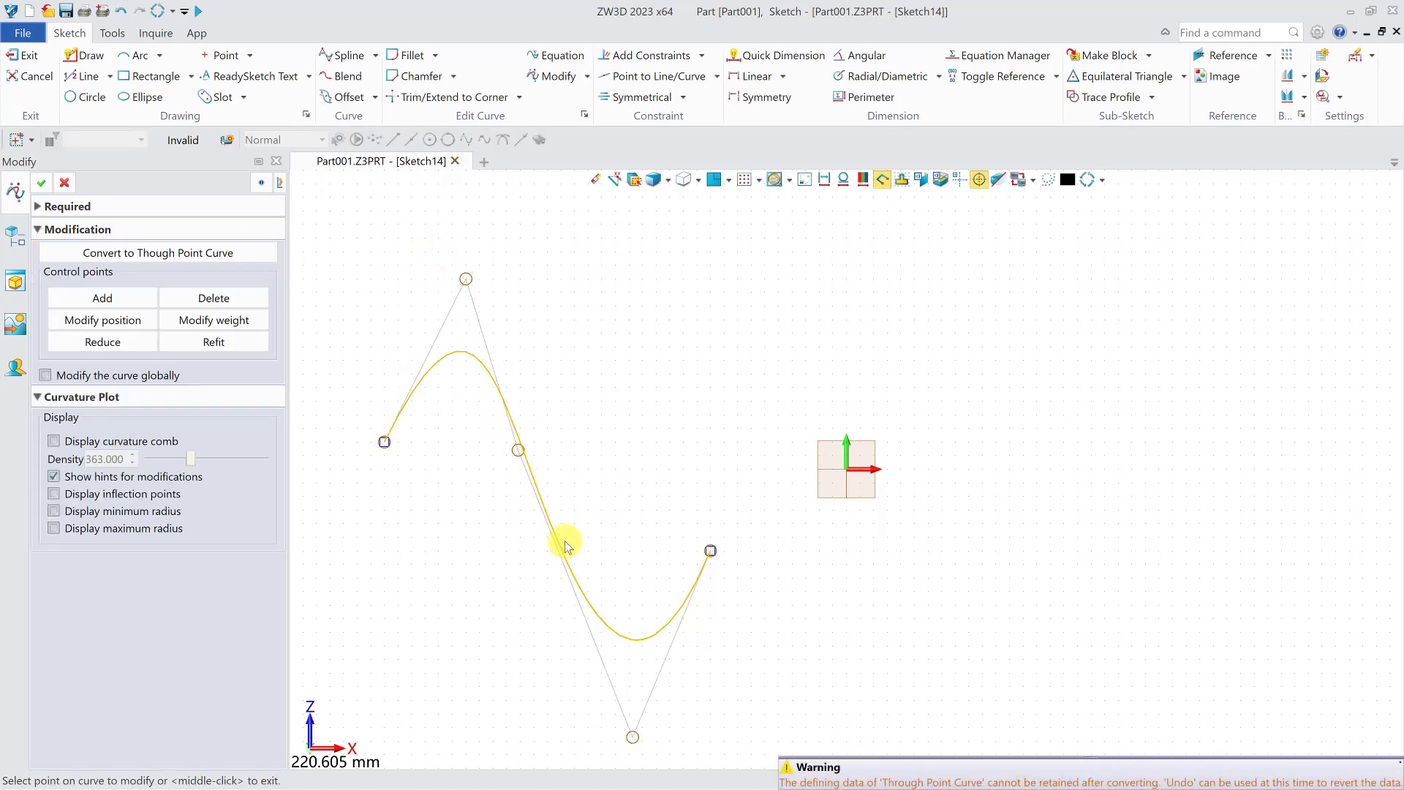
drag(633, 738, 601, 673)
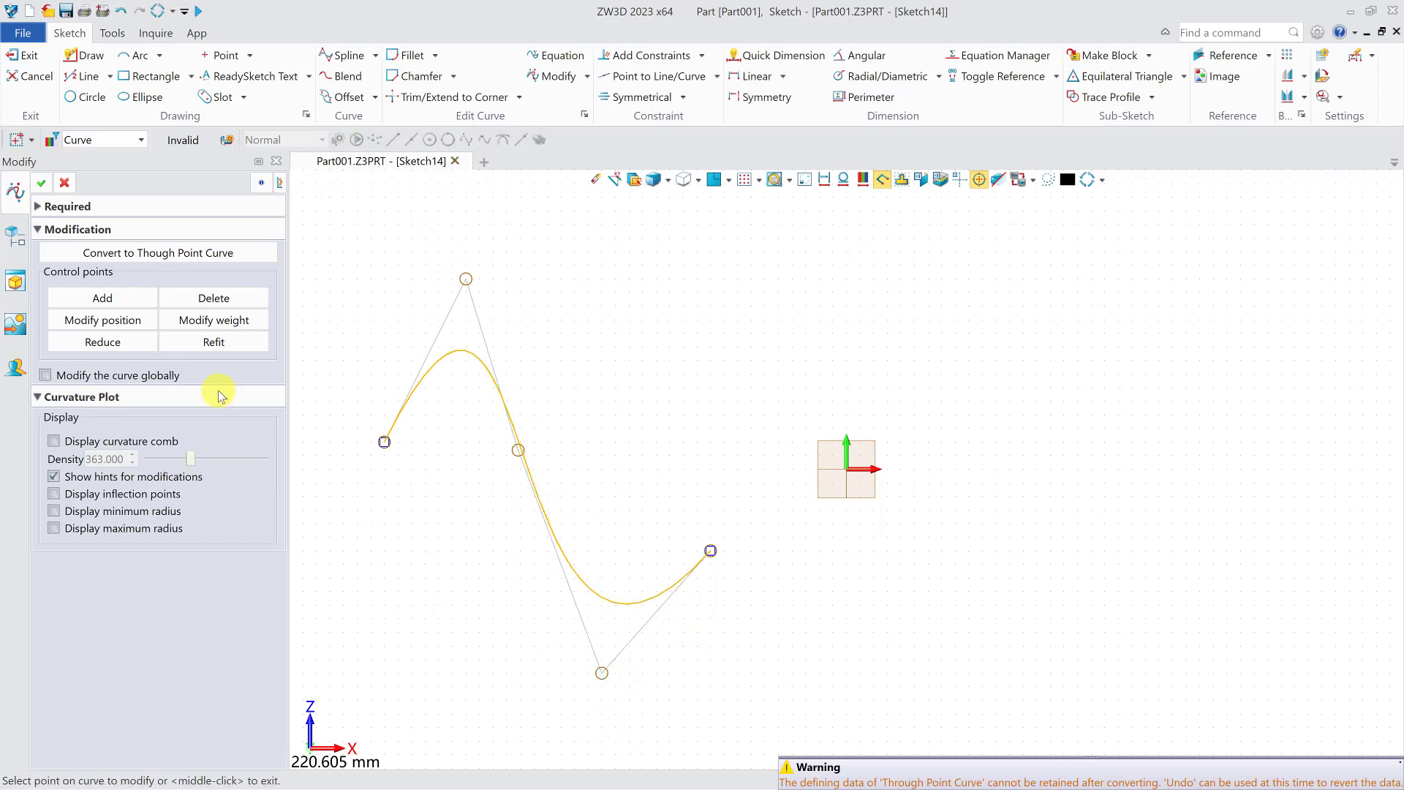
click(168, 255)
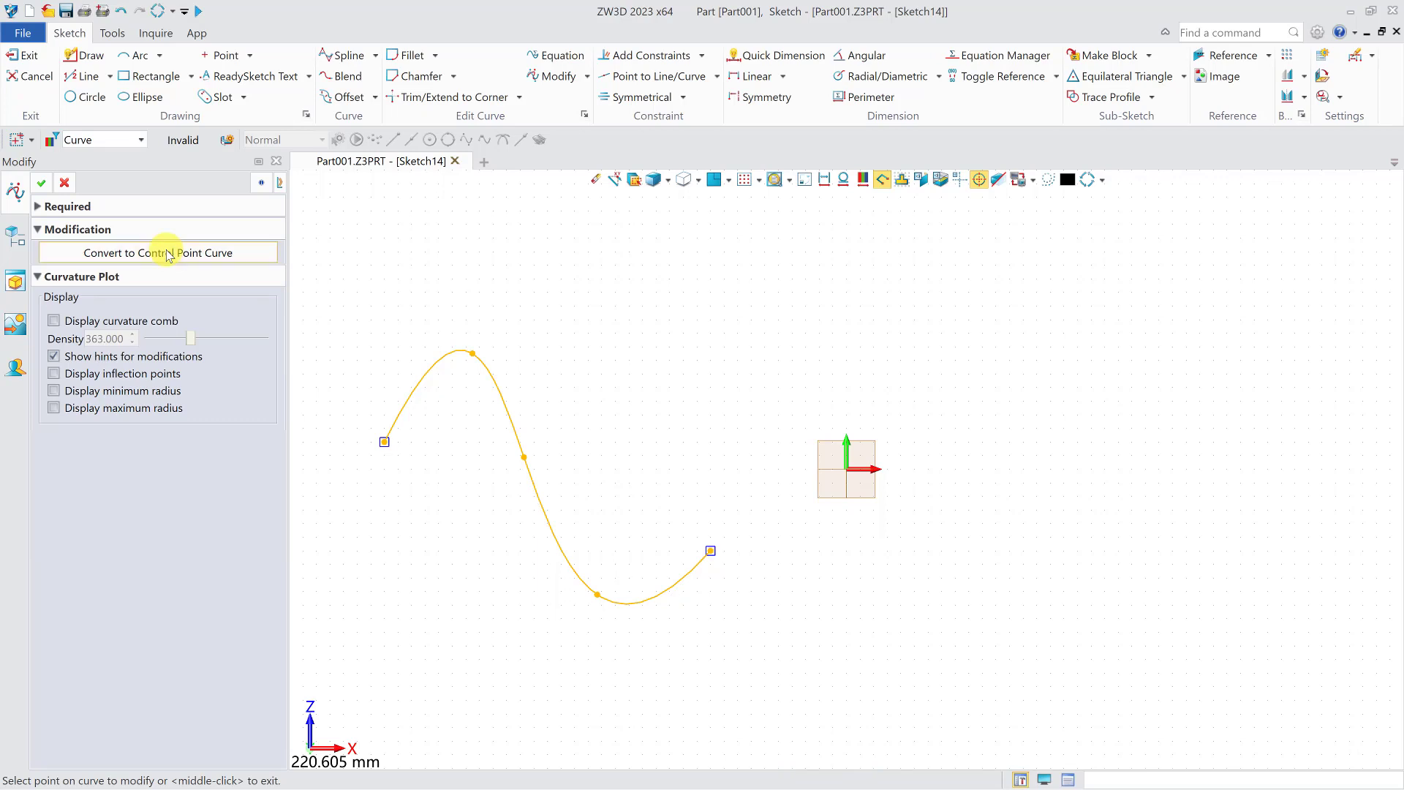
click(168, 255)
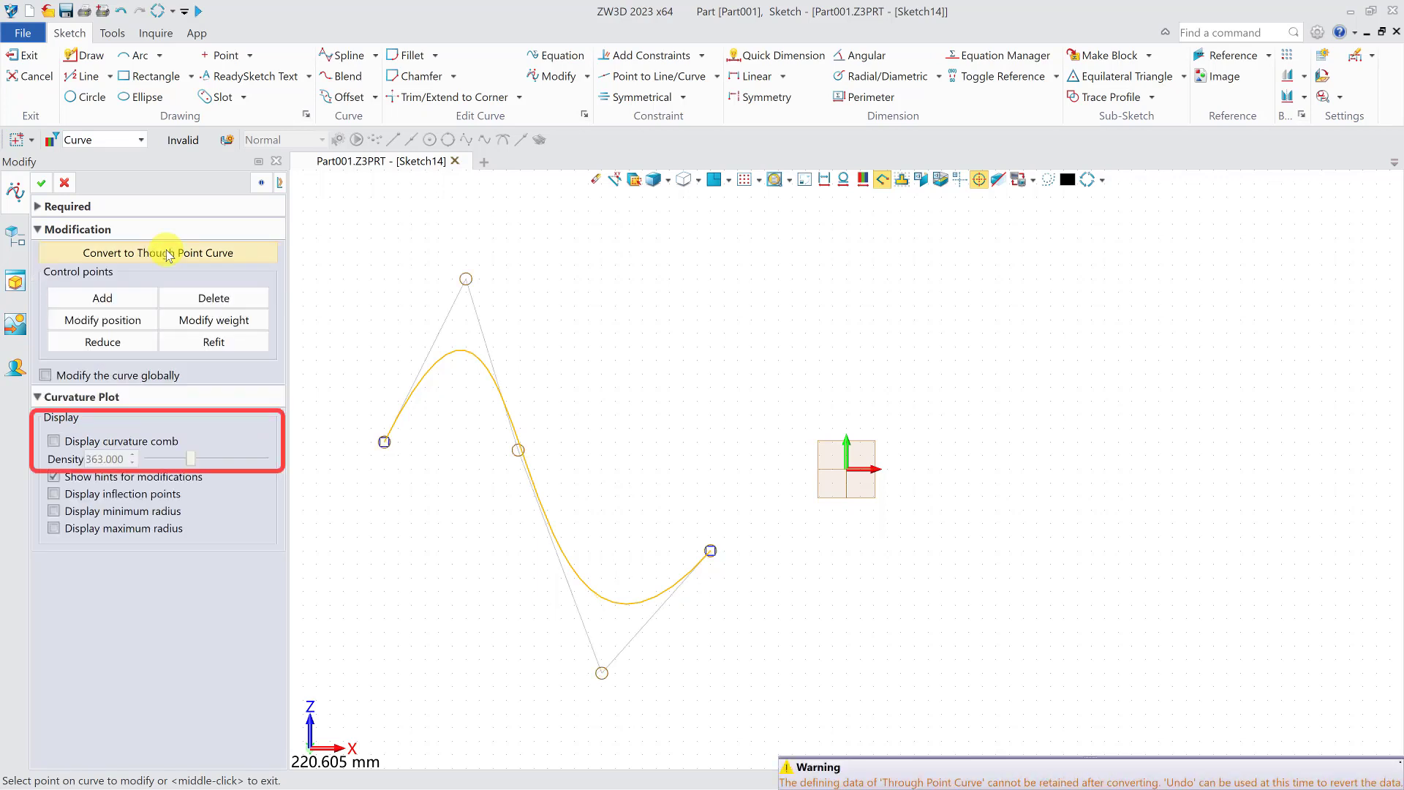
Set the curvature comb density to 306, finish modifying the spline and display the curvature comb on the curve.
click(115, 448)
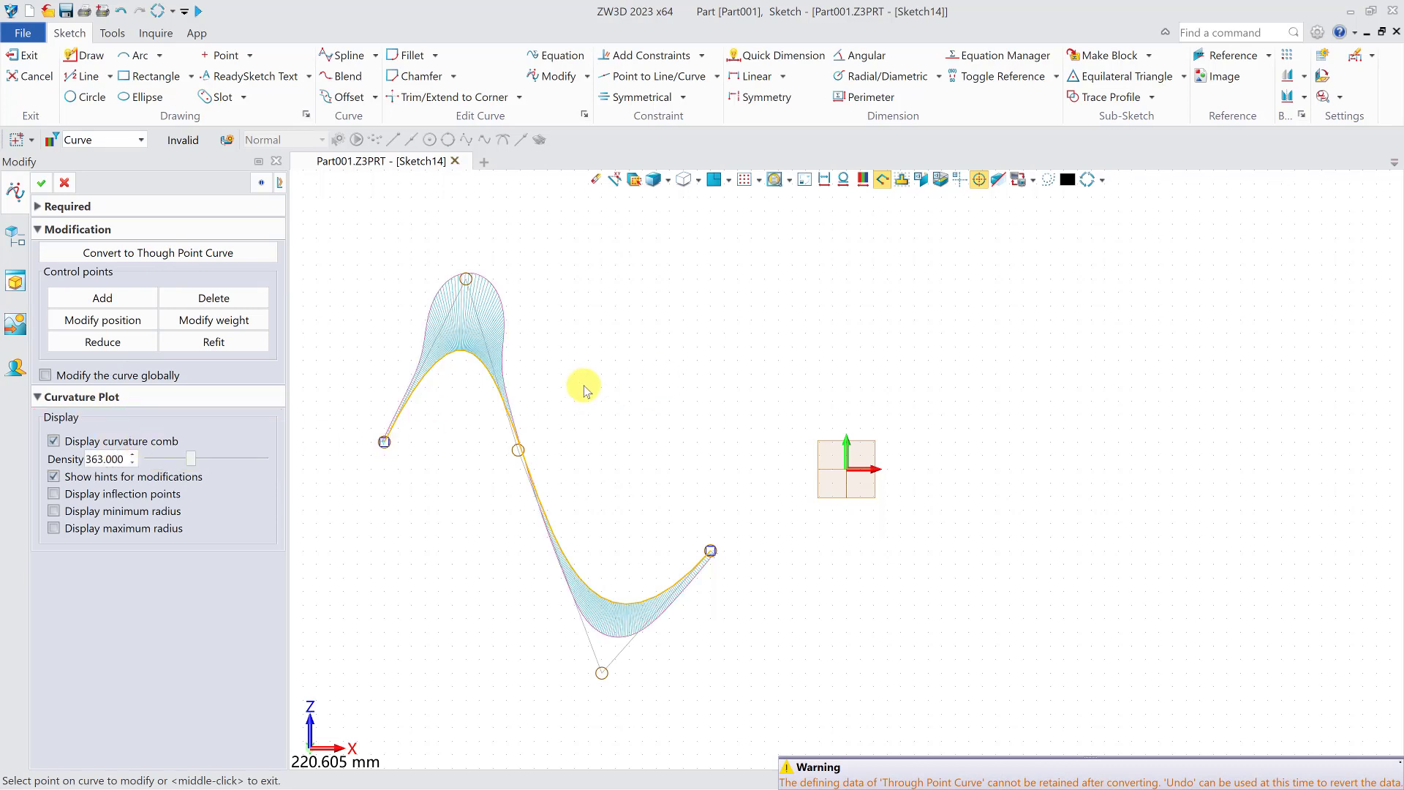
drag(187, 463, 183, 459)
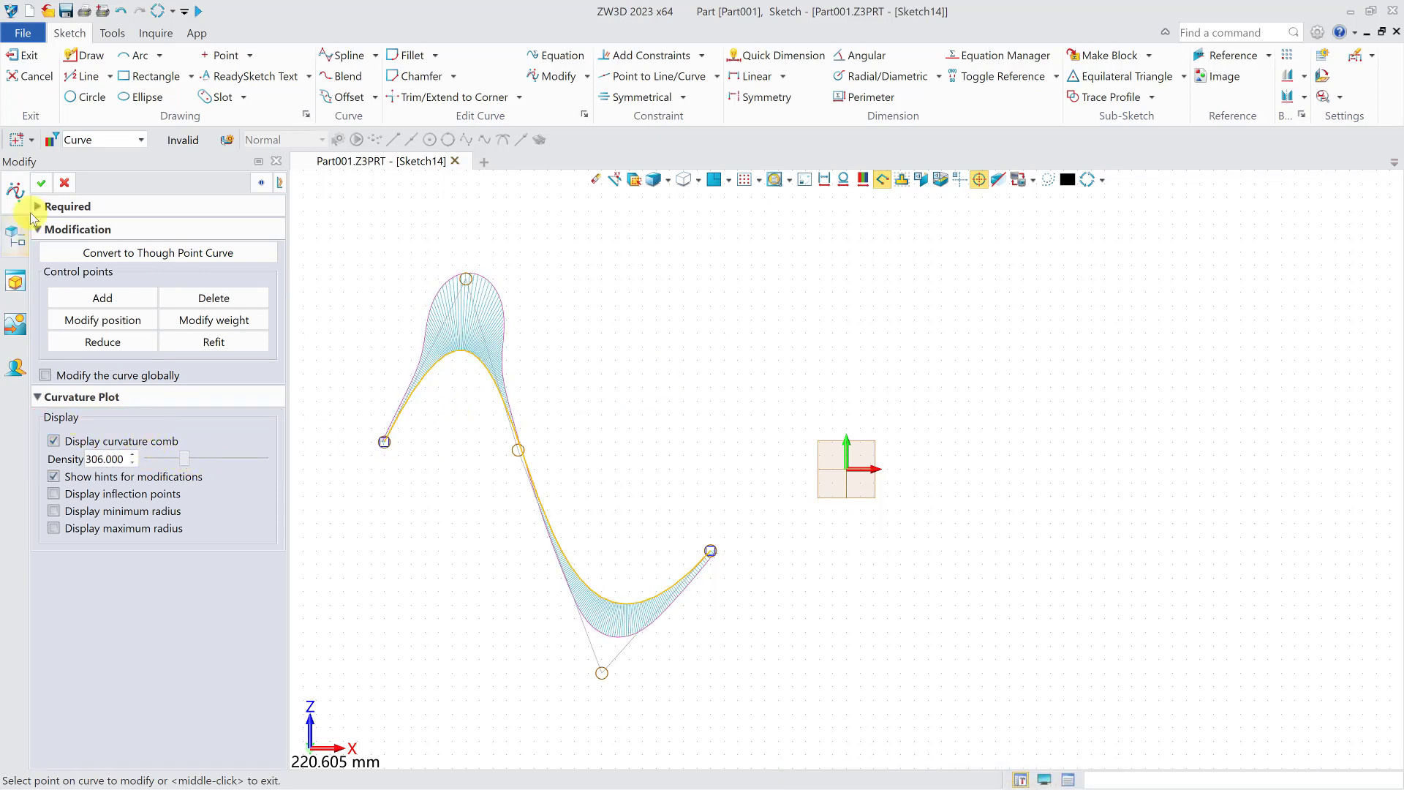
click(41, 183)
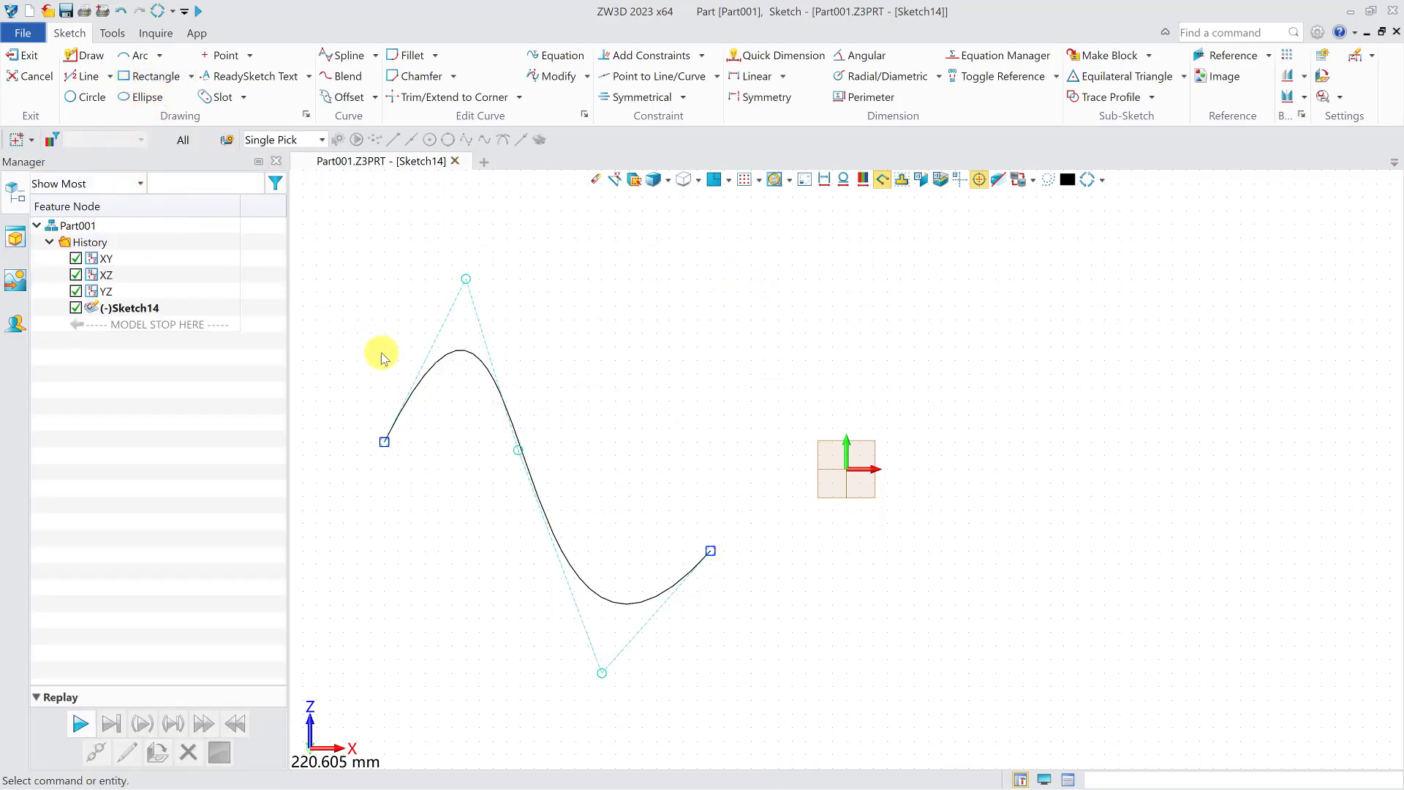
right_click(441, 364)
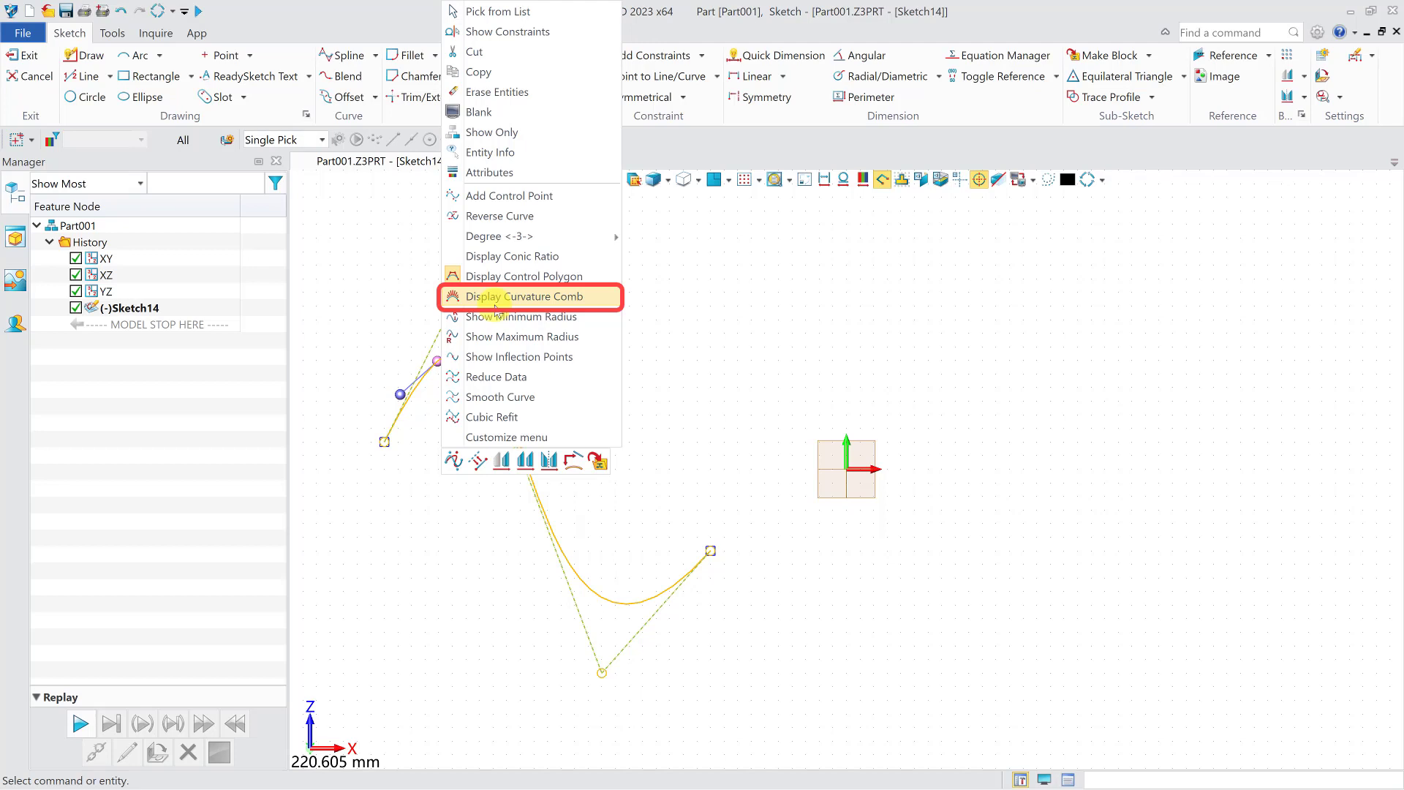
click(495, 298)
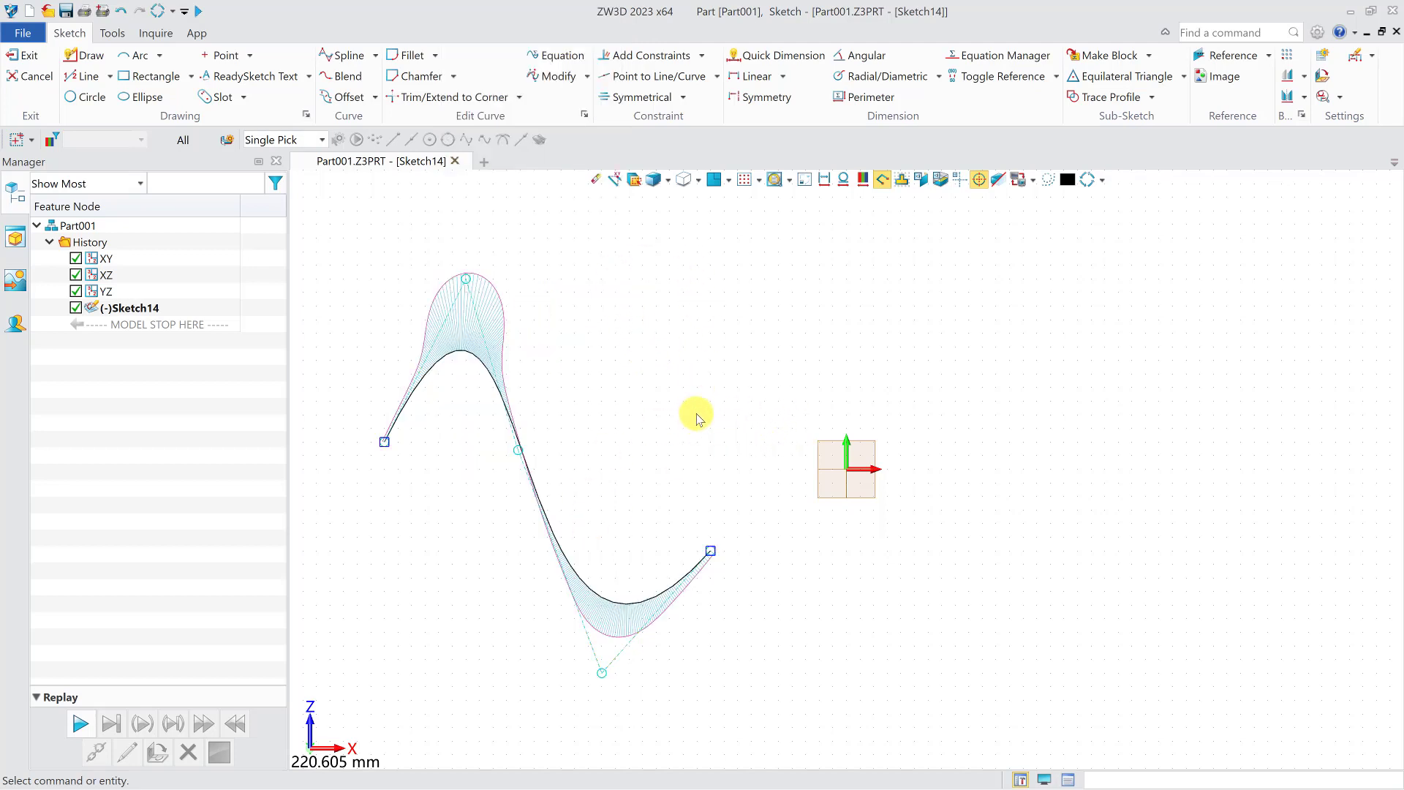
Draw an open degree-3 through-point spline with five points in the empty area beyond the first curve.
click(344, 56)
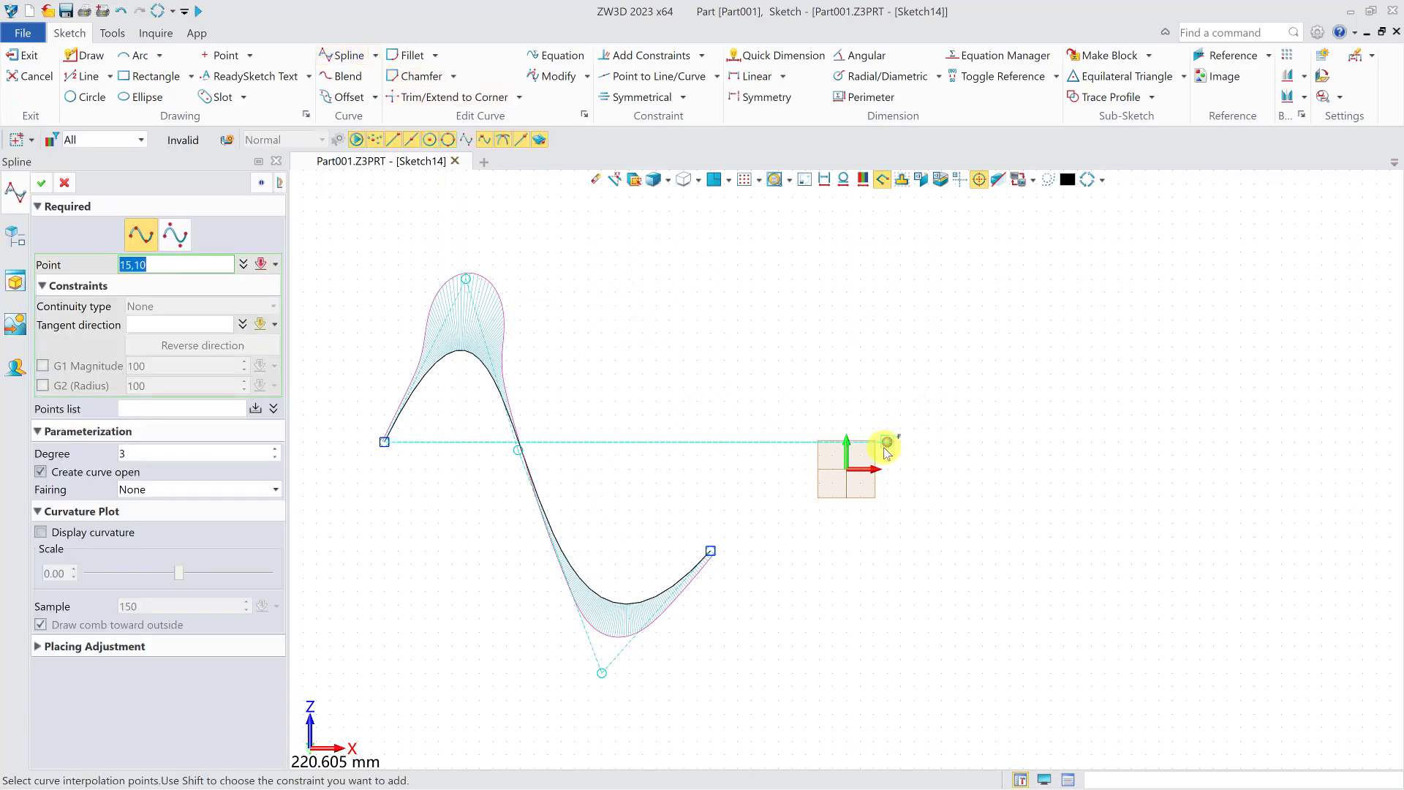
click(900, 550)
click(996, 414)
click(1173, 604)
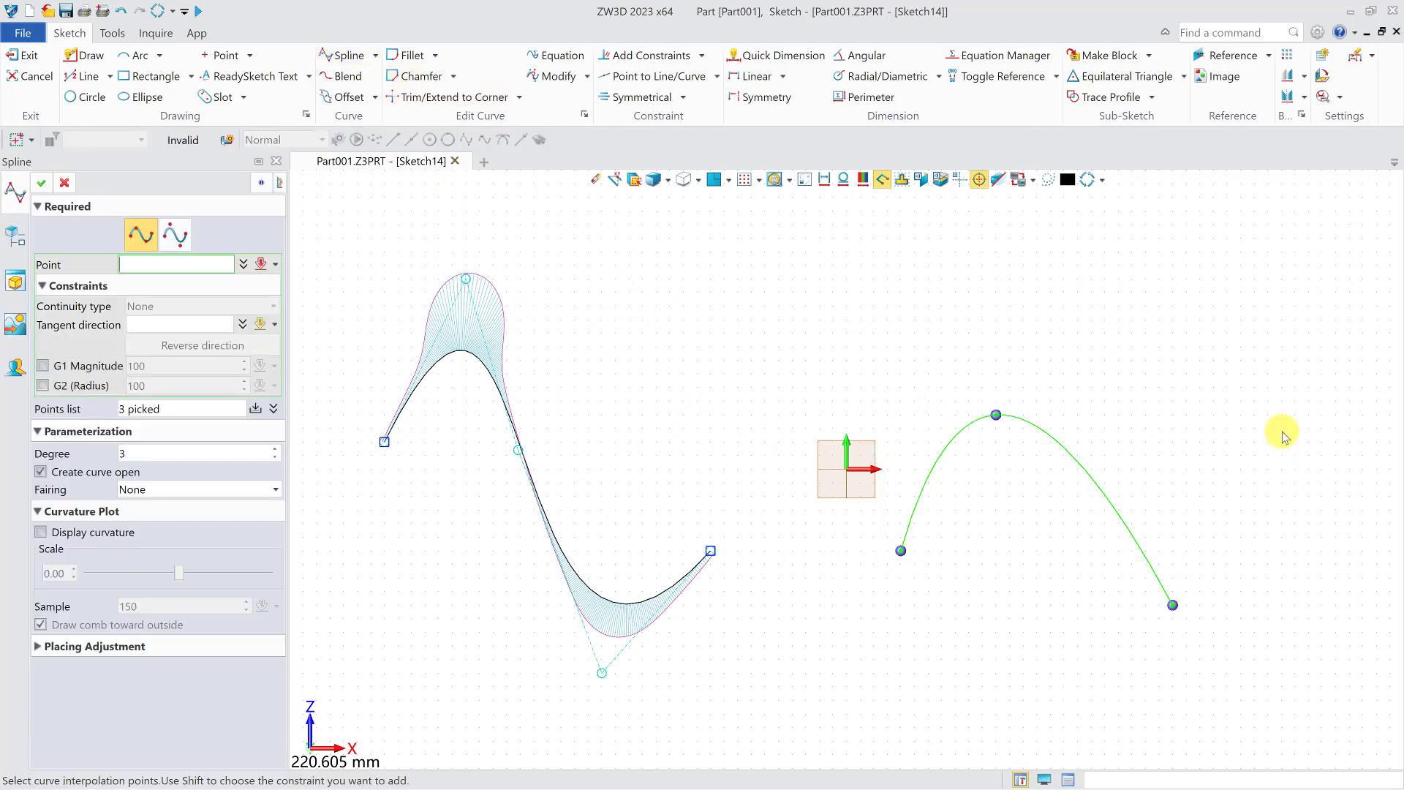
click(1281, 428)
click(1336, 252)
middle_click(1332, 255)
middle_click(1082, 410)
middle_drag(1083, 410, 1061, 383)
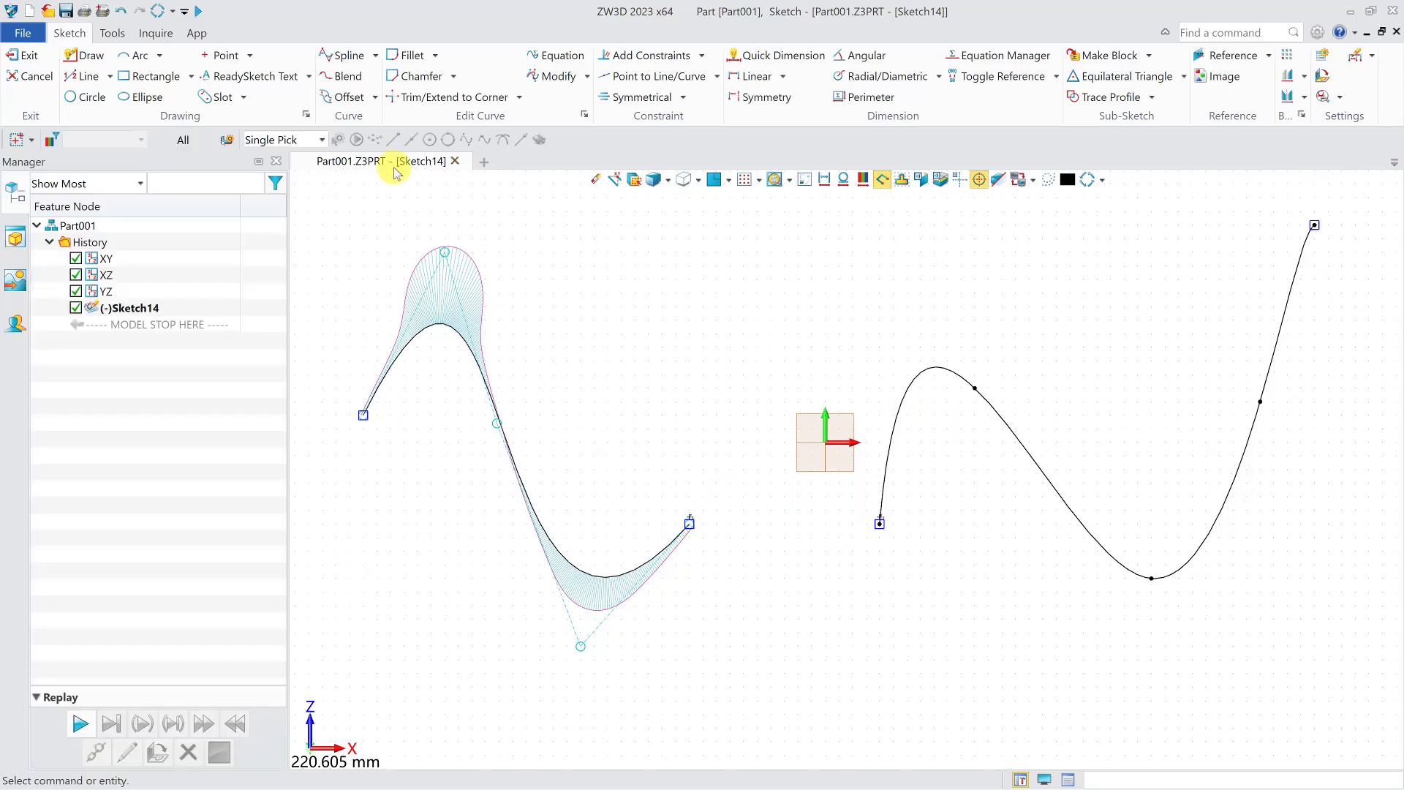
Draw a five-point spline connecting the end of the first curve to the start of the second one.
click(343, 56)
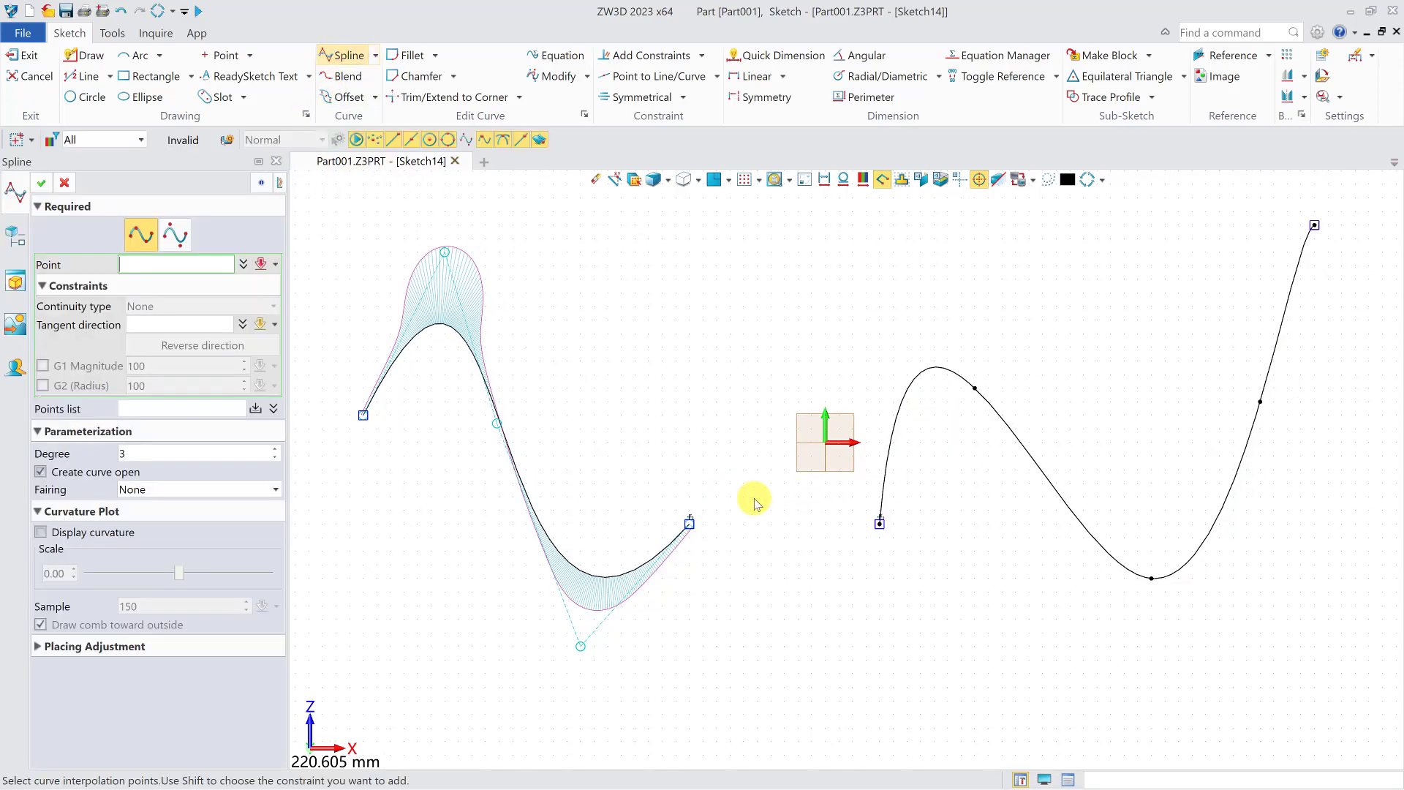
click(690, 524)
click(731, 462)
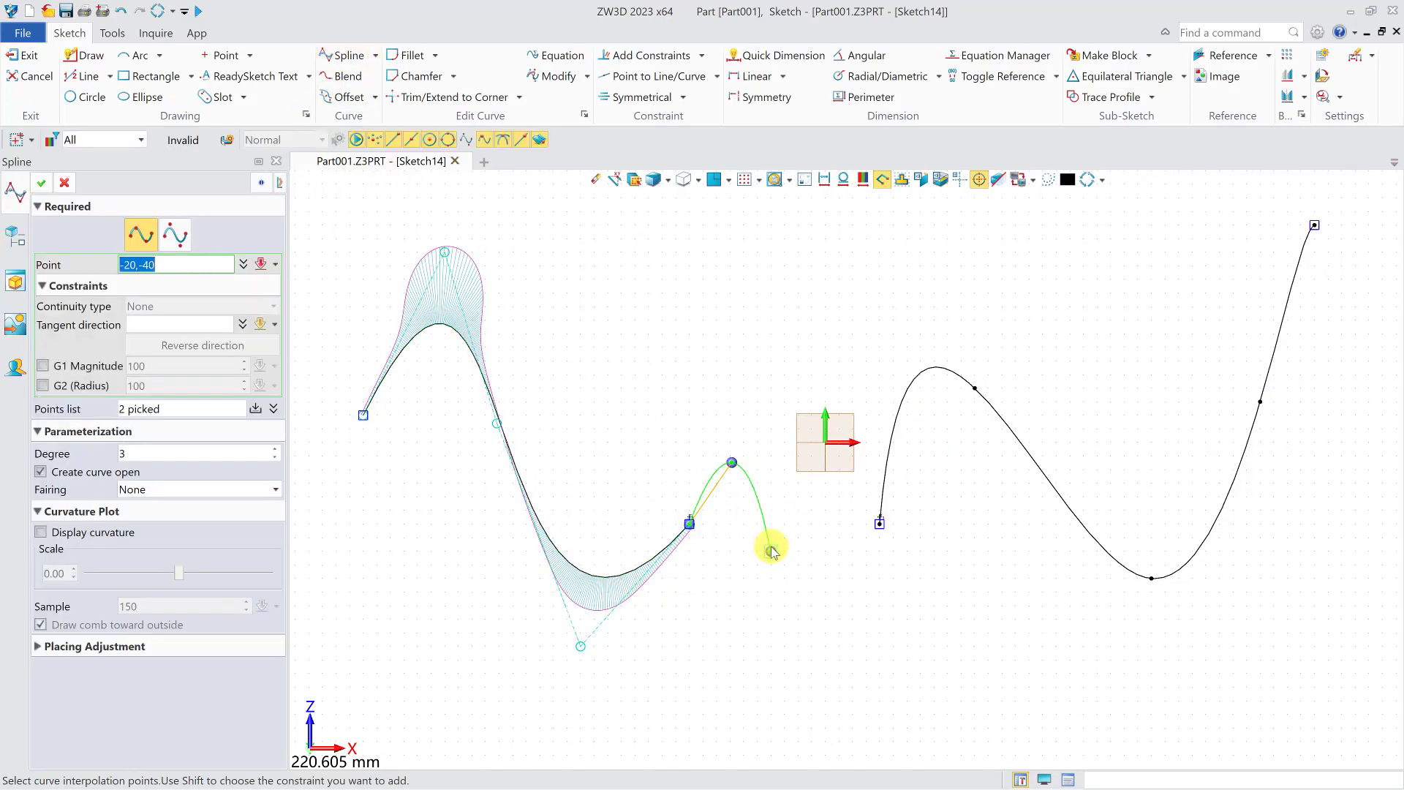
click(771, 551)
click(838, 598)
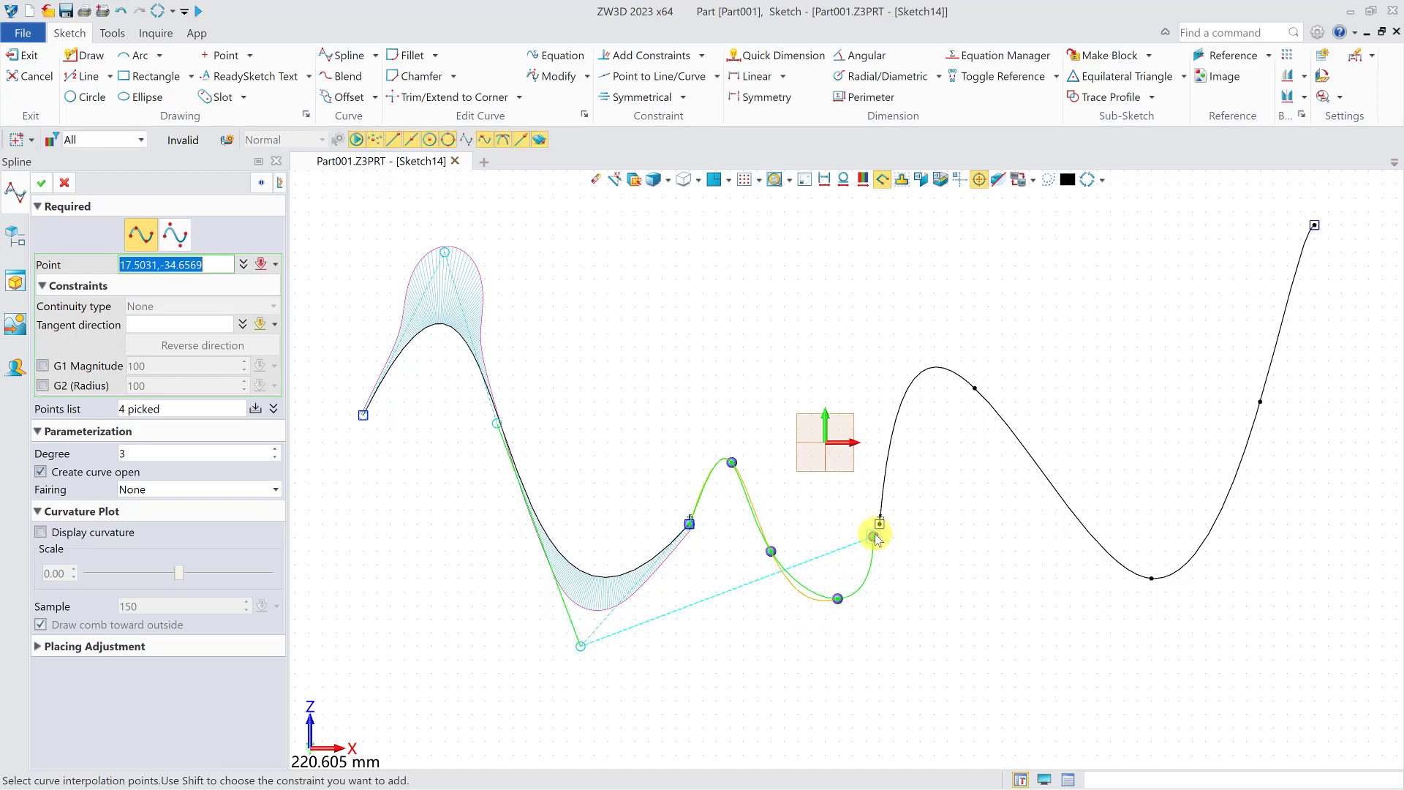
click(879, 525)
middle_click(934, 545)
middle_click(942, 558)
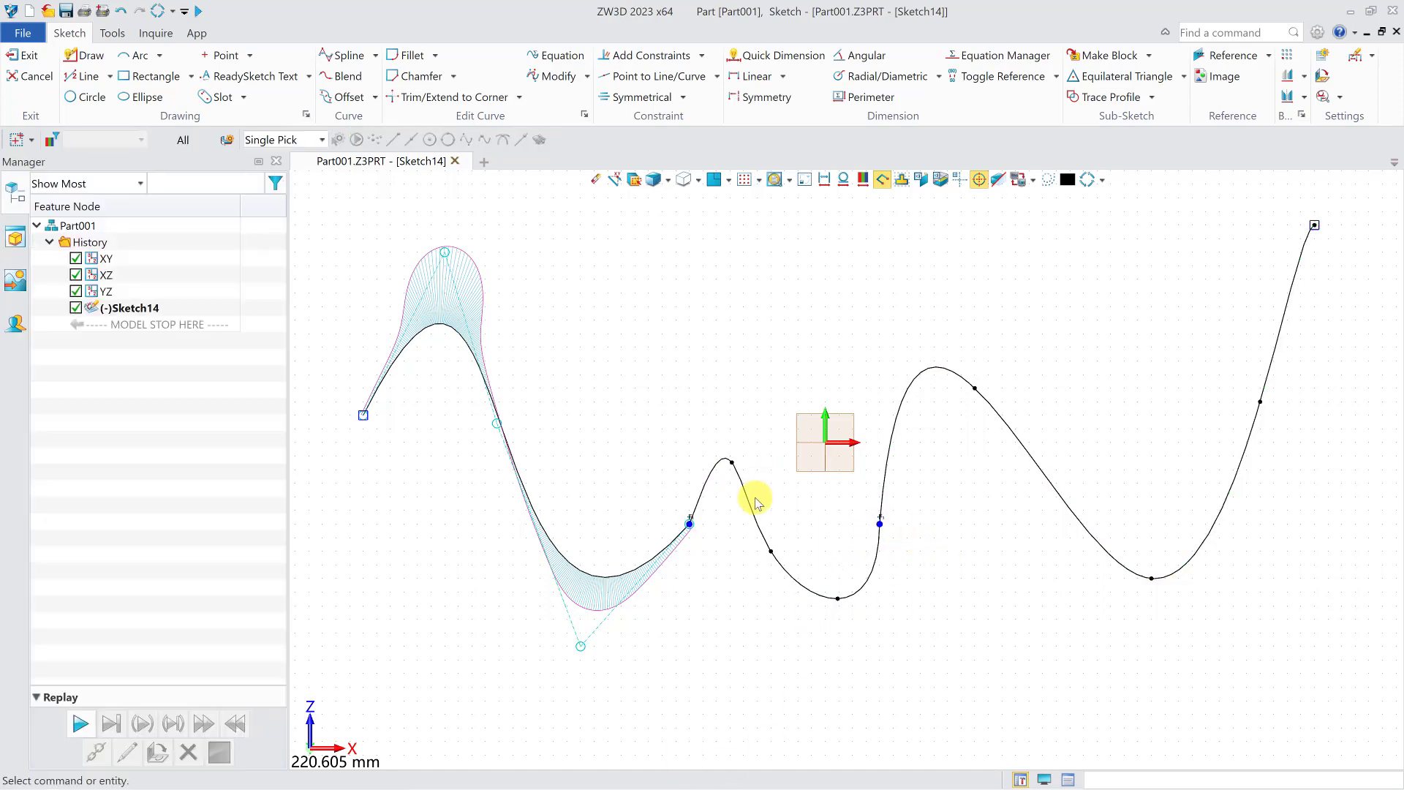
Display the curvature combs of the connecting spline and the five-point spline beyond it.
click(754, 500)
right_click(754, 500)
click(789, 389)
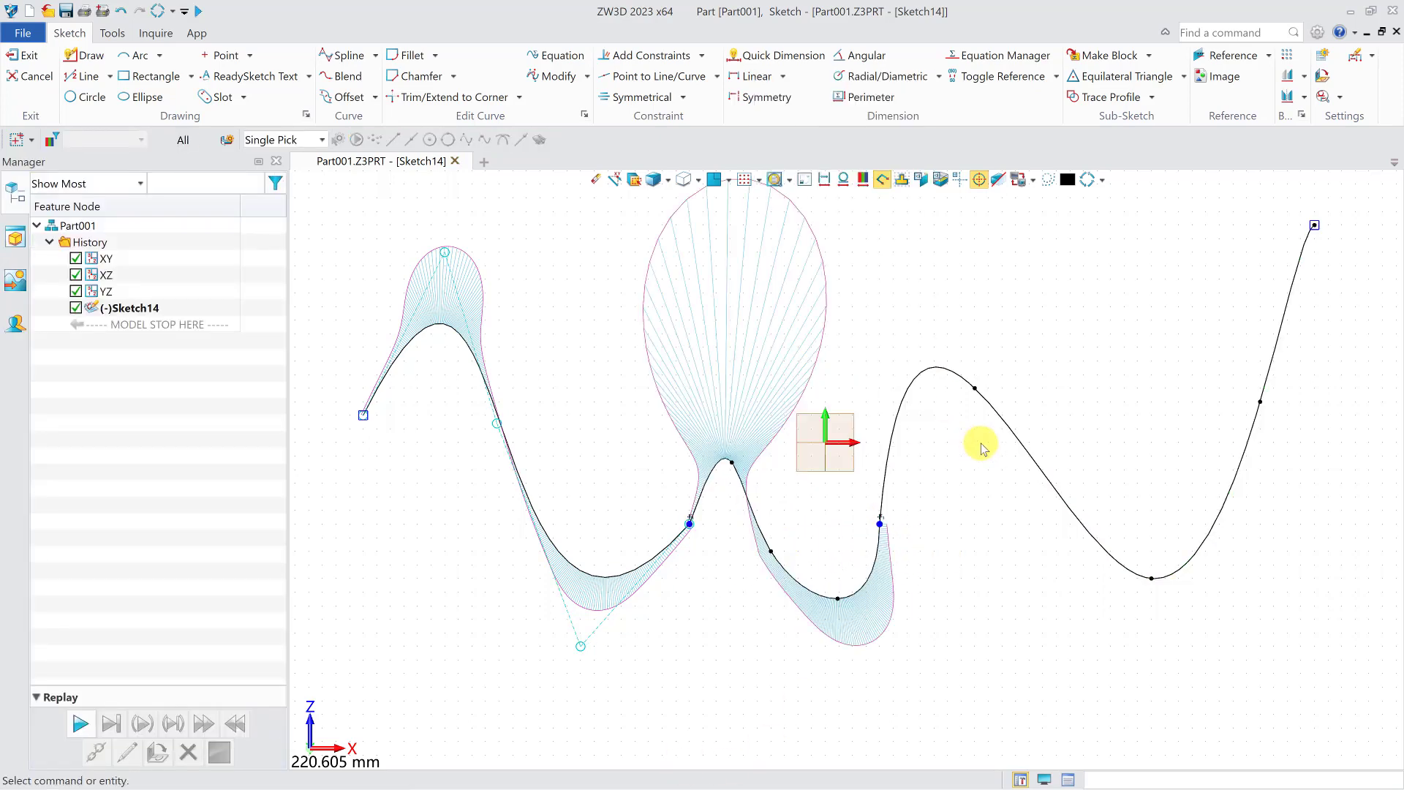
right_click(907, 402)
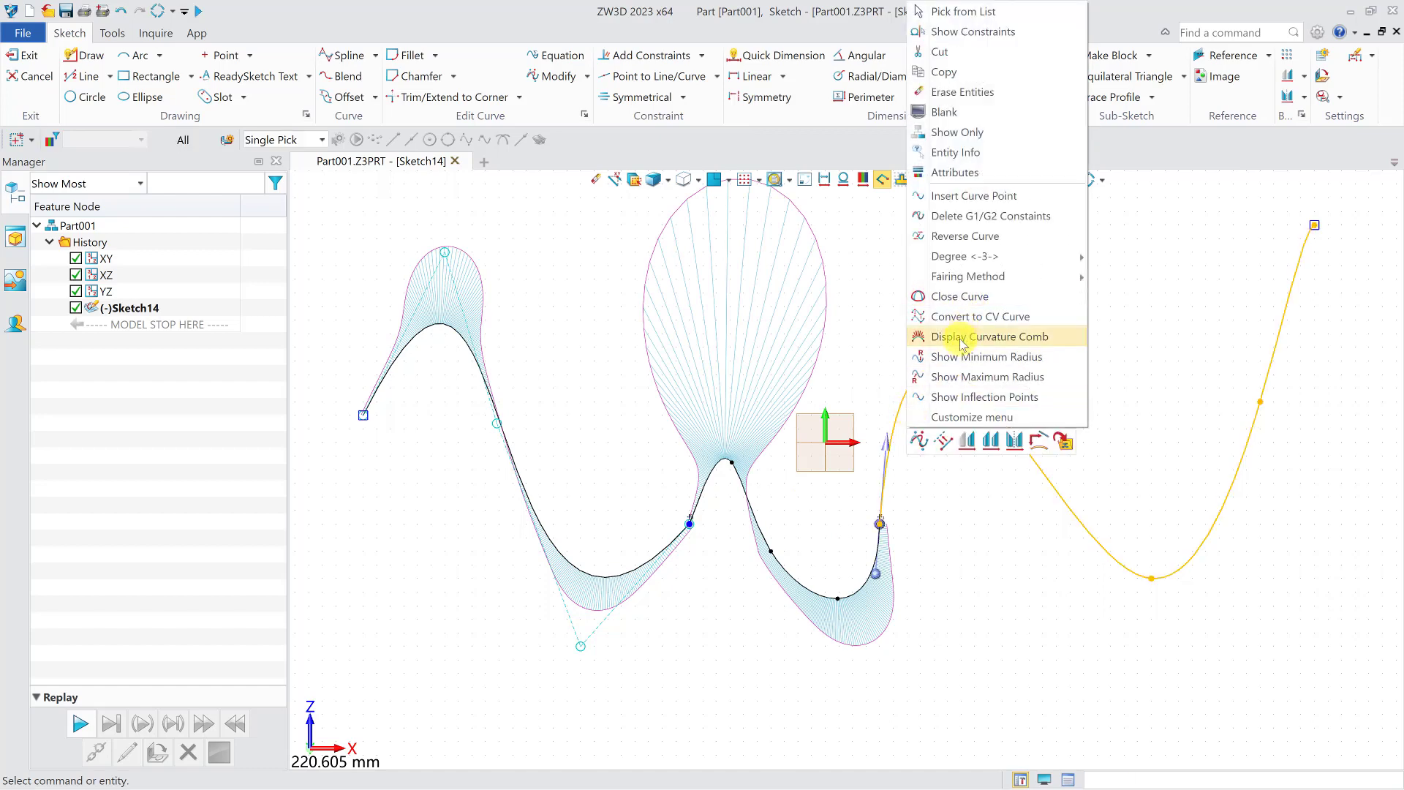
click(965, 340)
Add a tangent constraint between the first curve and the connecting spline at their shared endpoint.
click(653, 56)
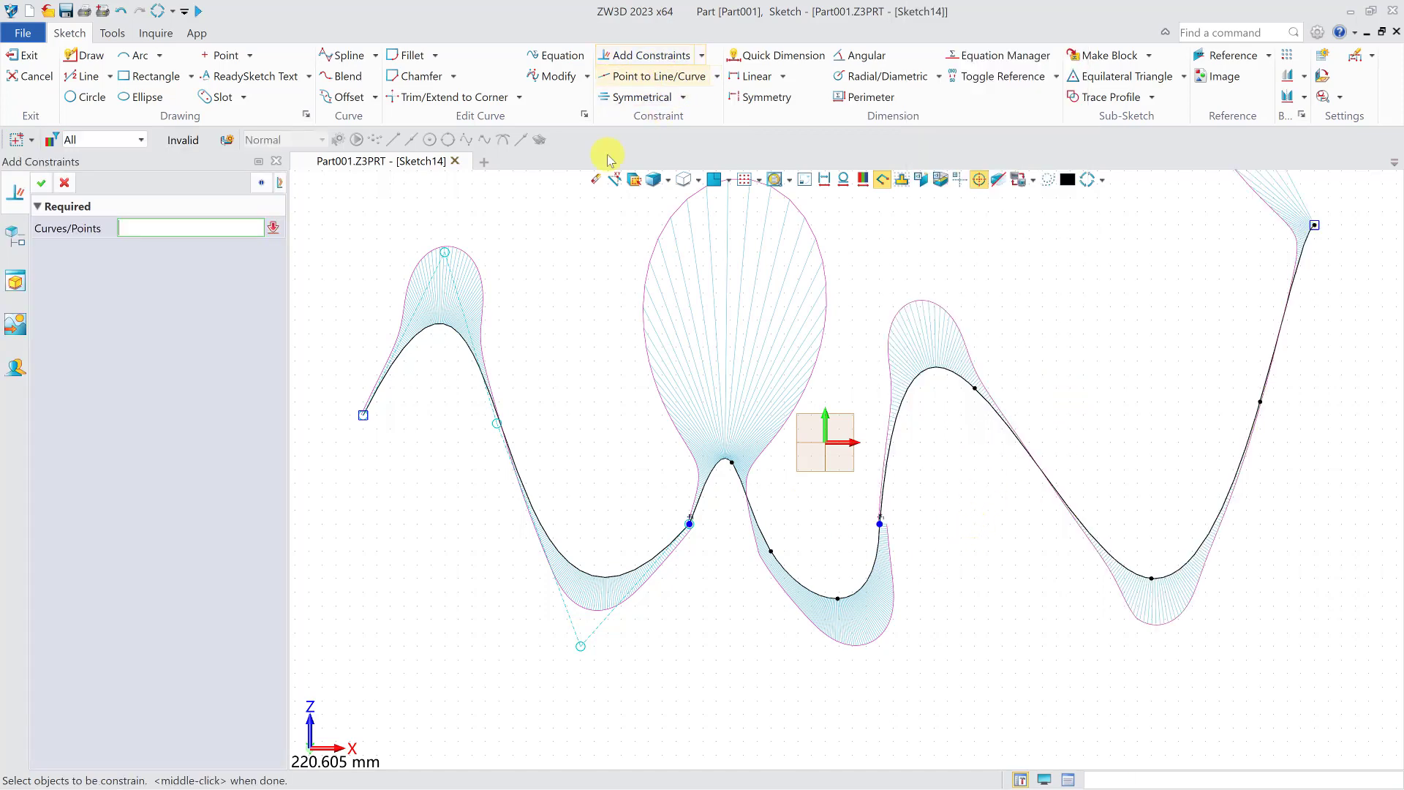
click(648, 550)
click(701, 504)
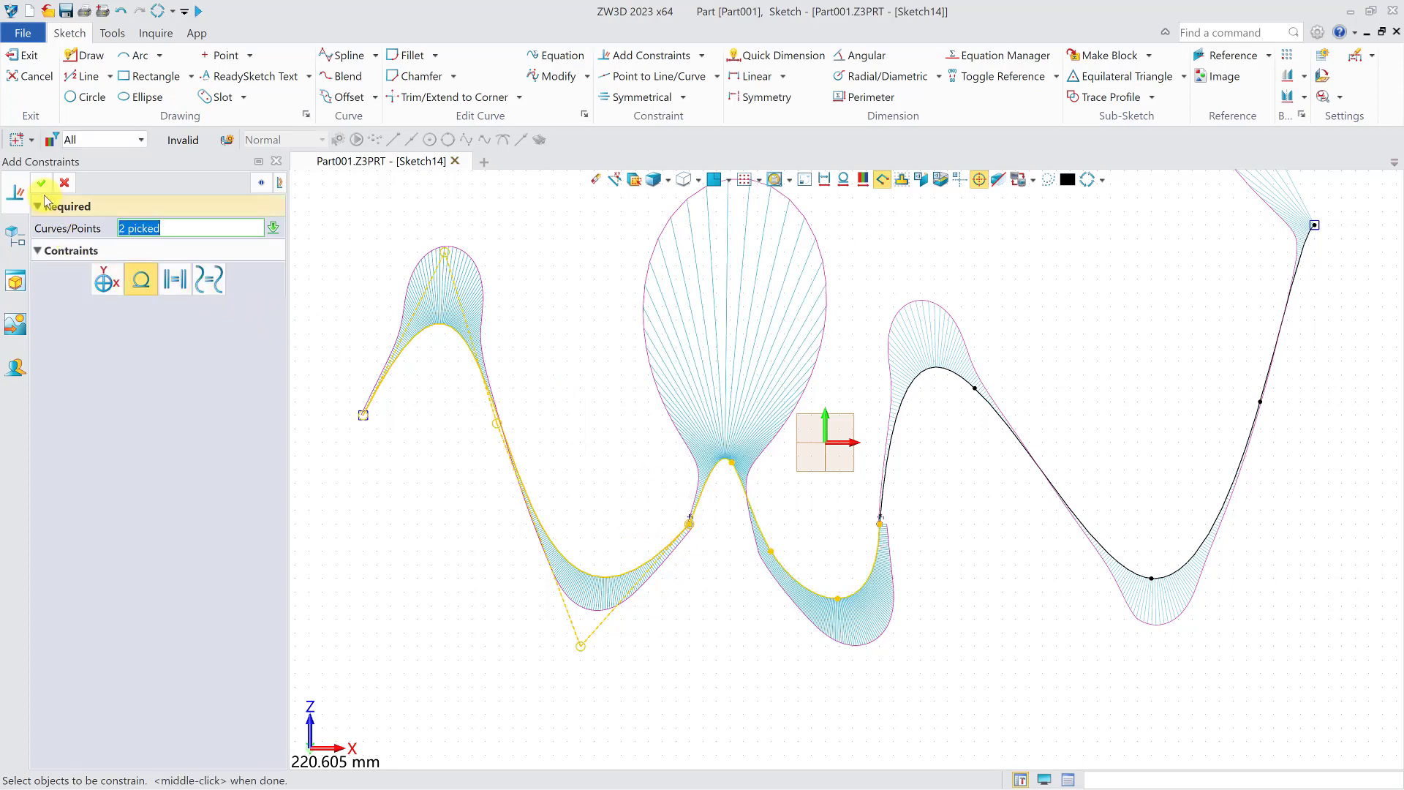
click(159, 292)
Try to apply a Y constraint to the interpolation point at the connecting spline's sharp peak.
scroll(714, 512, up, 8)
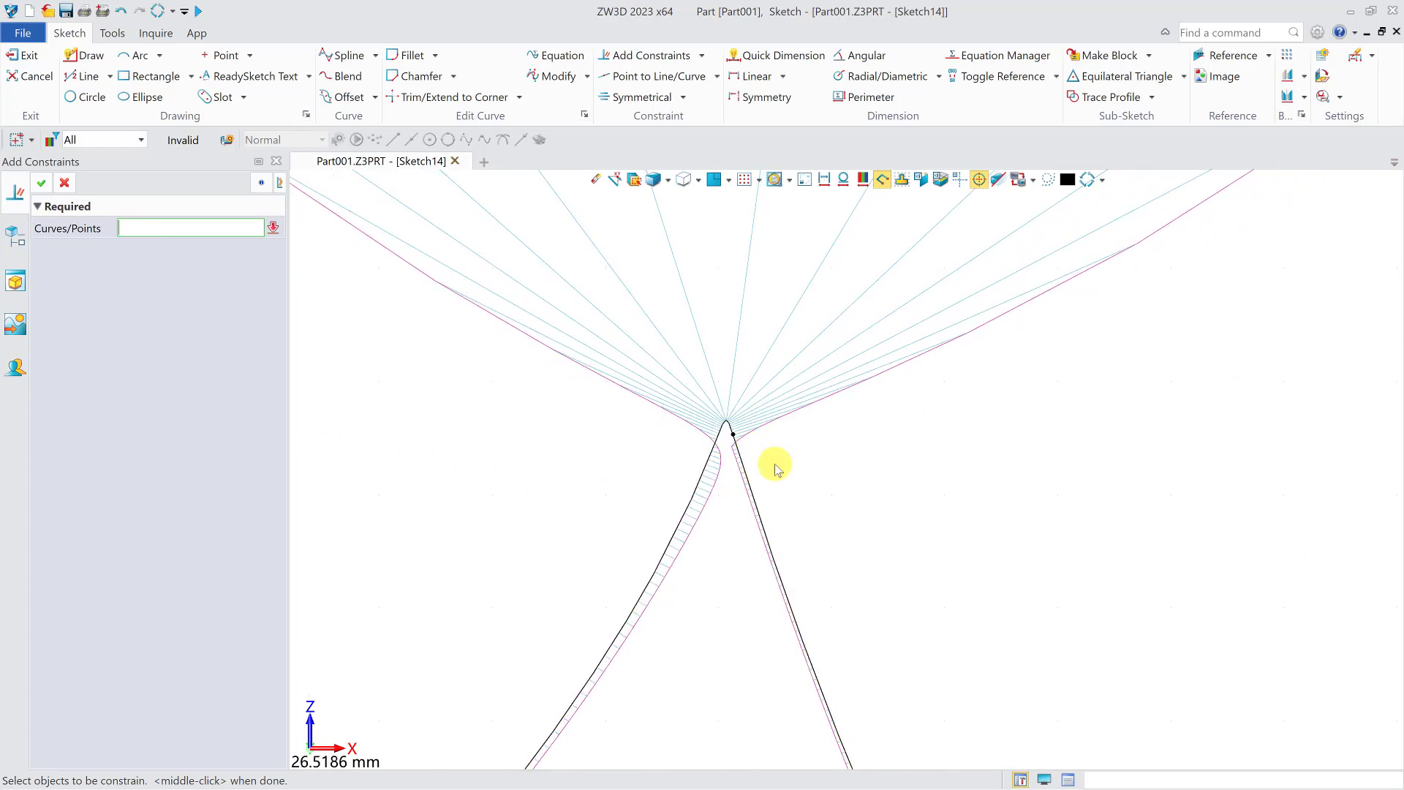
scroll(771, 468, down, 1)
click(748, 442)
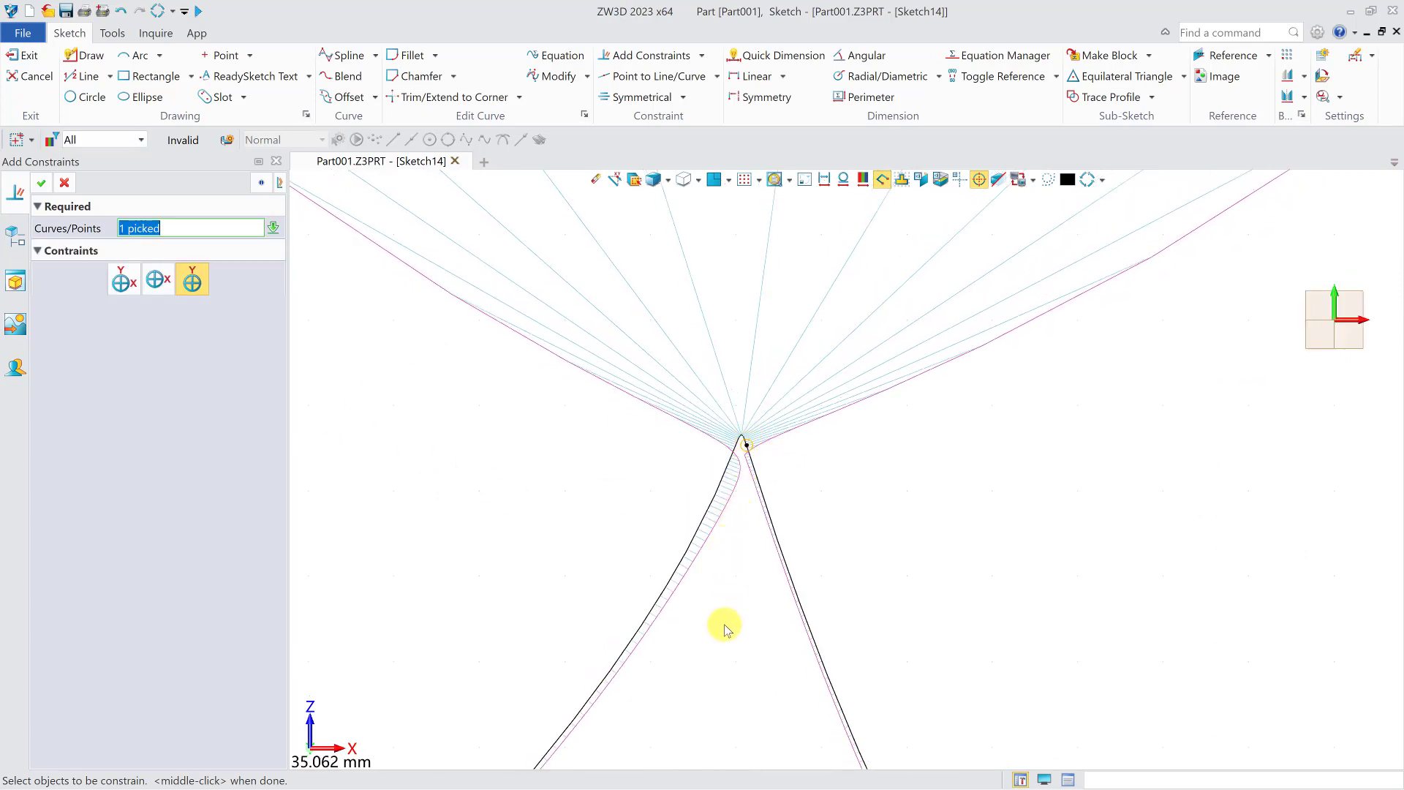
click(42, 184)
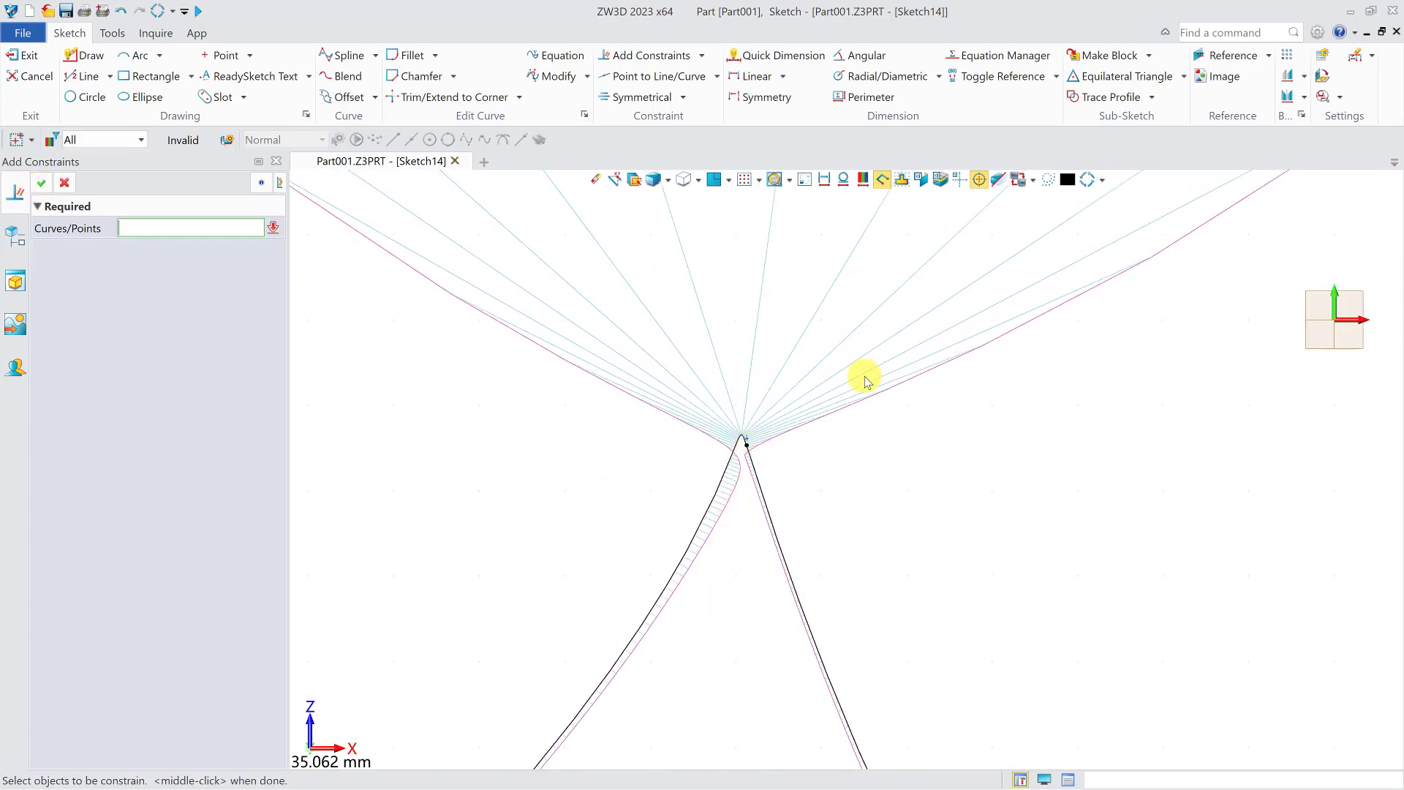
click(74, 187)
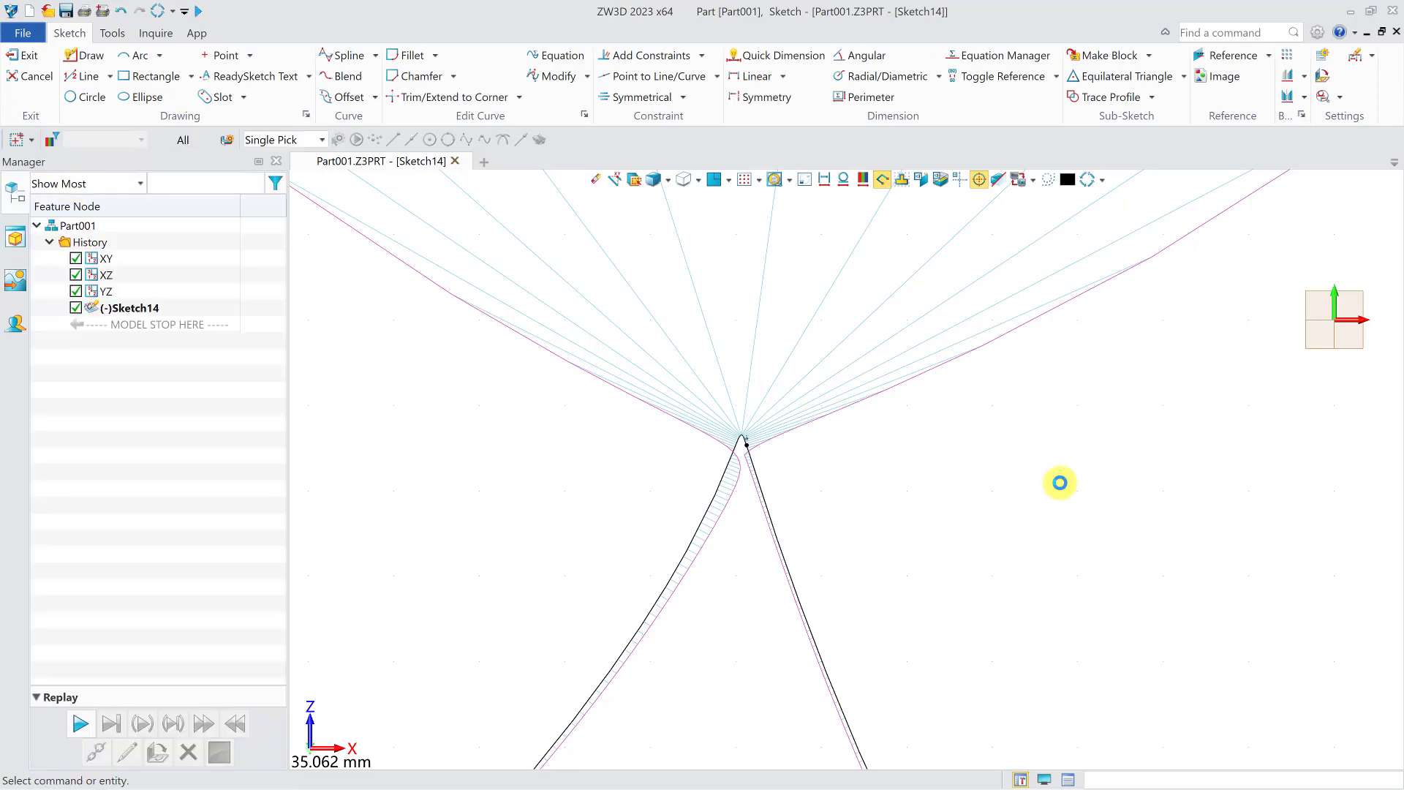
Move the connecting spline's peak interpolation point down and slightly outward to round off the sharp peak.
drag(746, 444, 809, 651)
scroll(734, 617, down, 5)
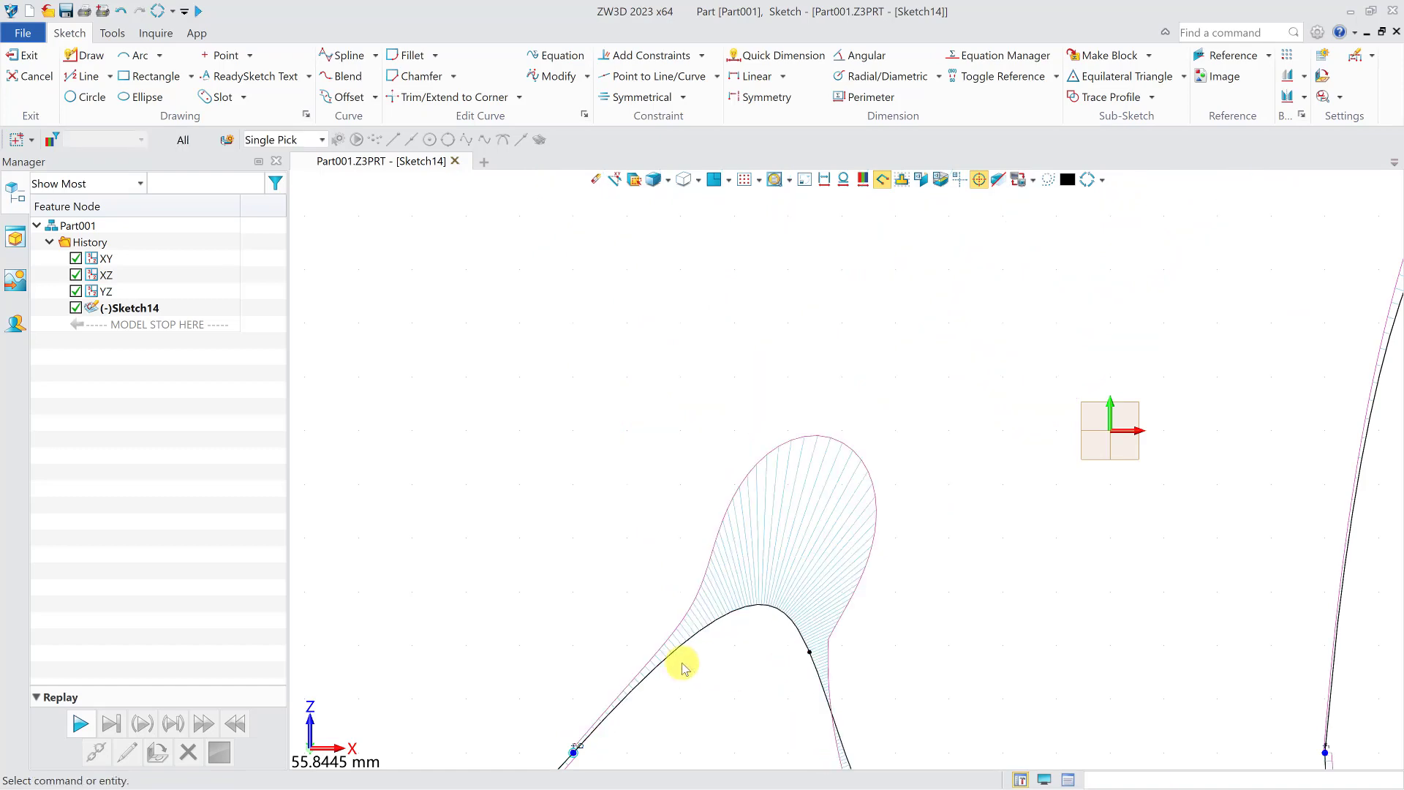
scroll(684, 665, down, 2)
middle_drag(743, 691, 682, 497)
scroll(687, 479, down, 1)
drag(701, 459, 717, 468)
middle_drag(783, 539, 641, 536)
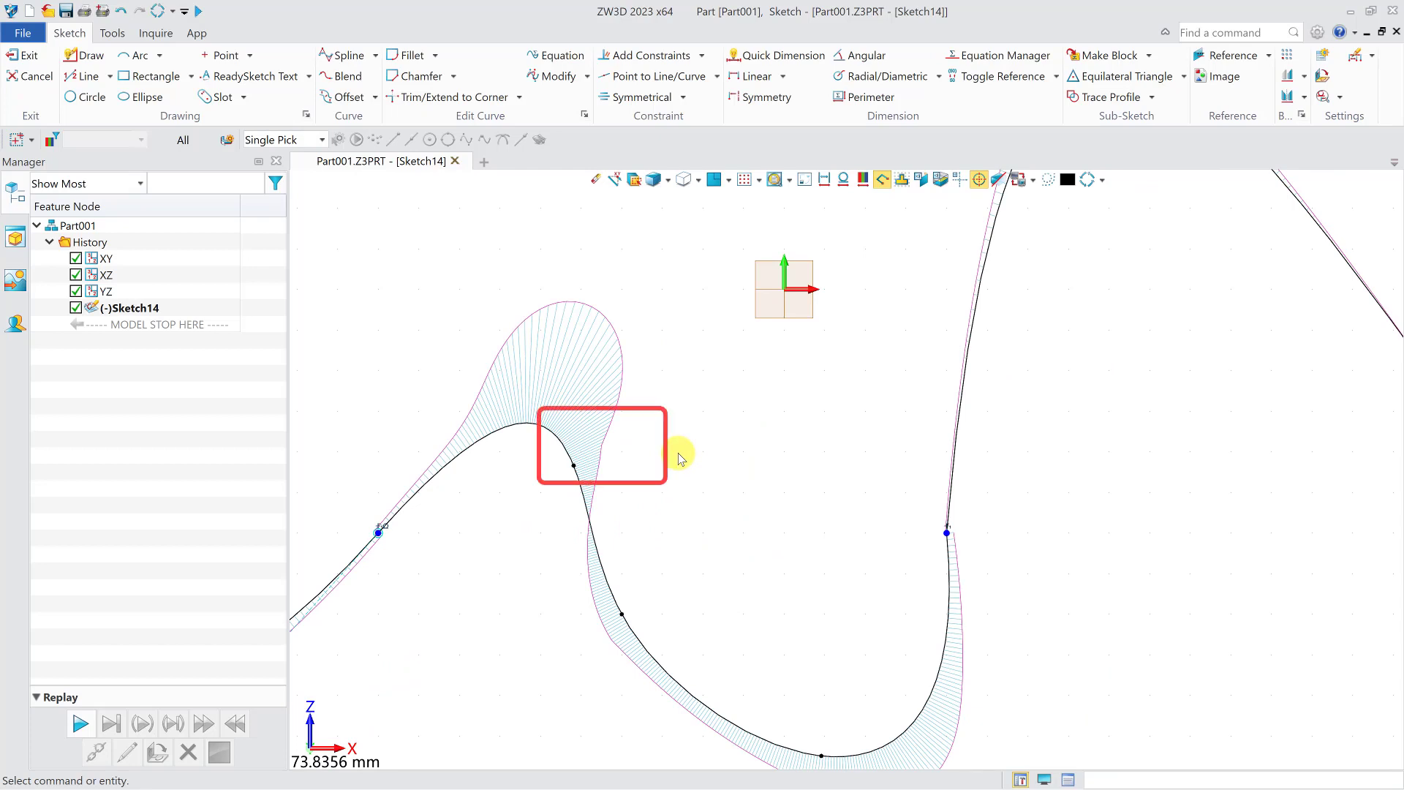
Raise the connecting spline's degree by one with Deg.++ to smooth its curvature.
click(582, 468)
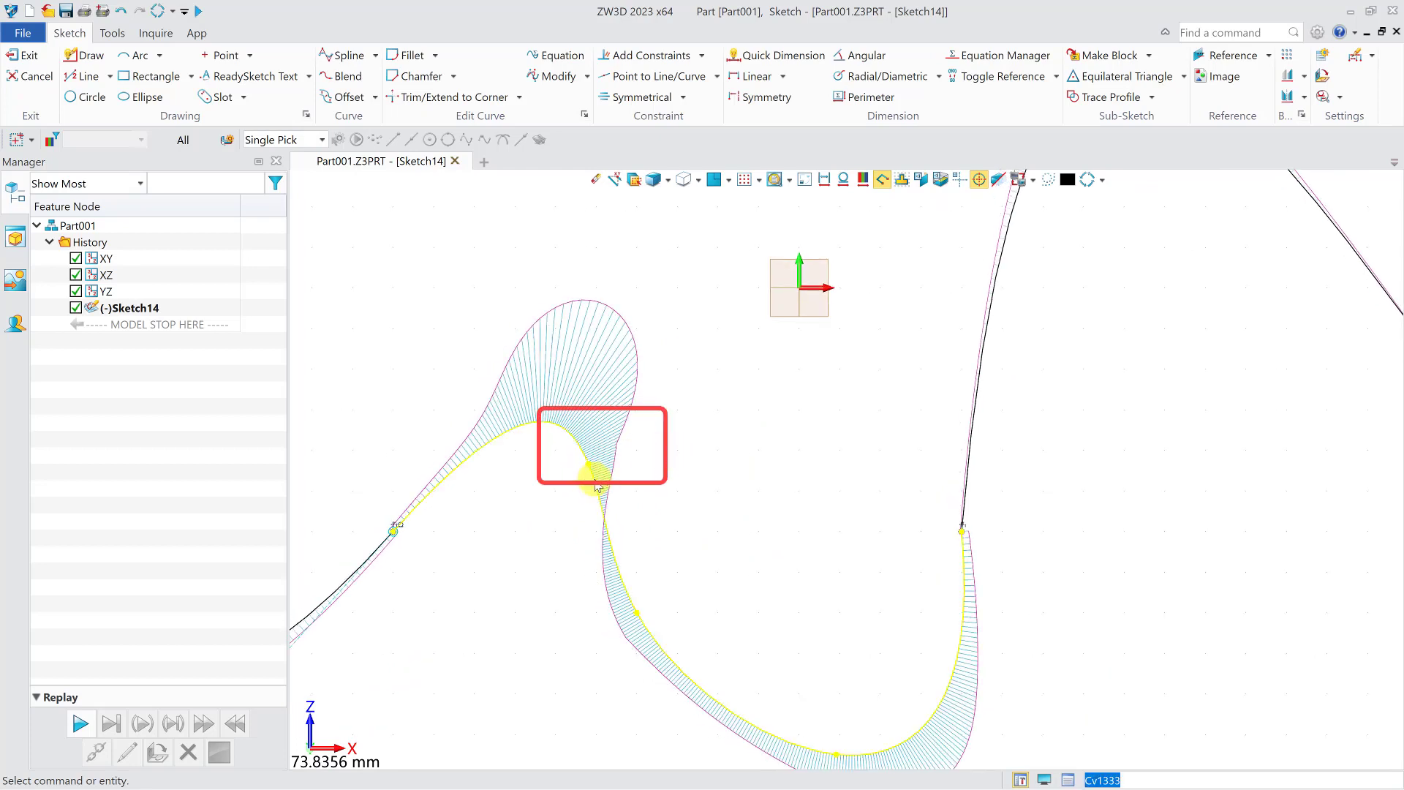
right_click(593, 471)
mouse_move(680, 289)
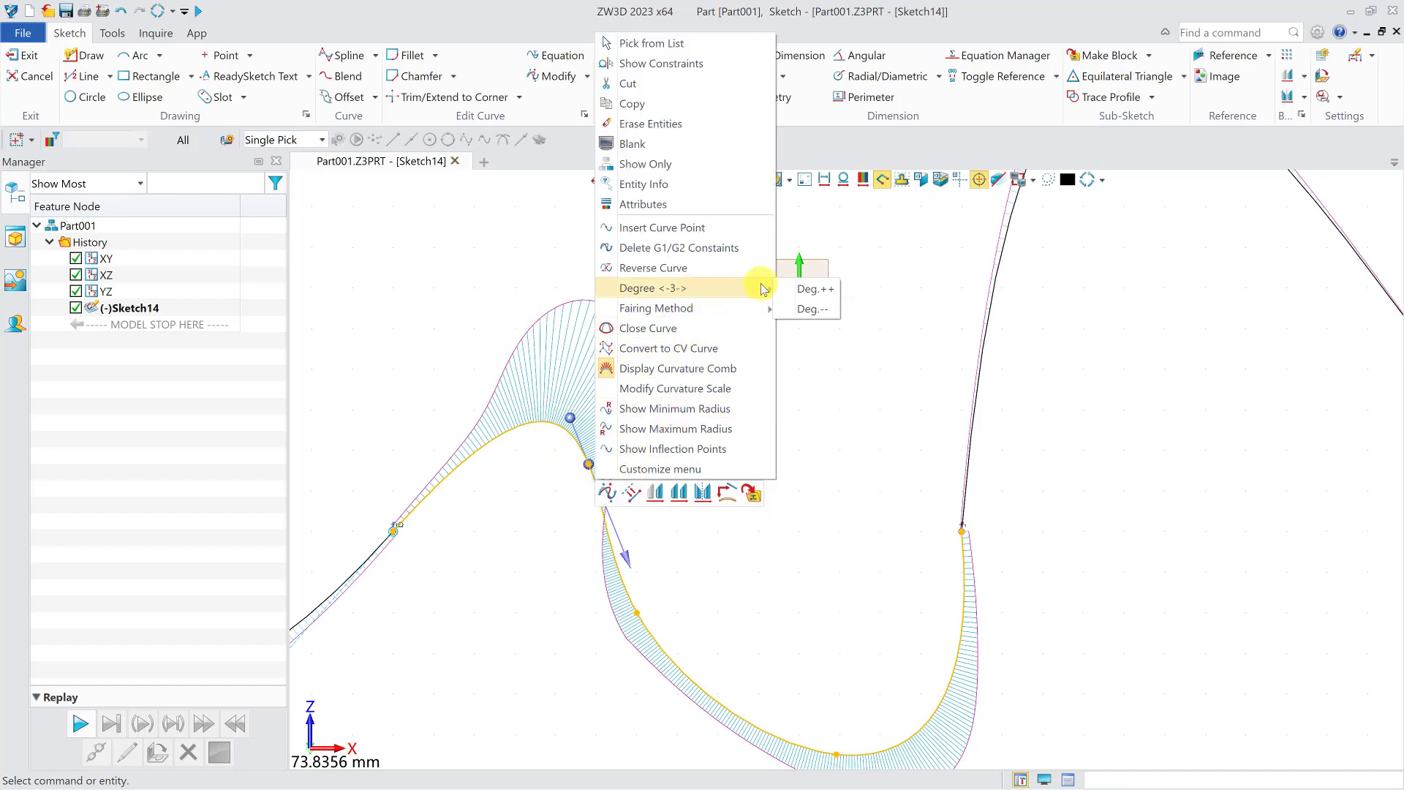
click(735, 278)
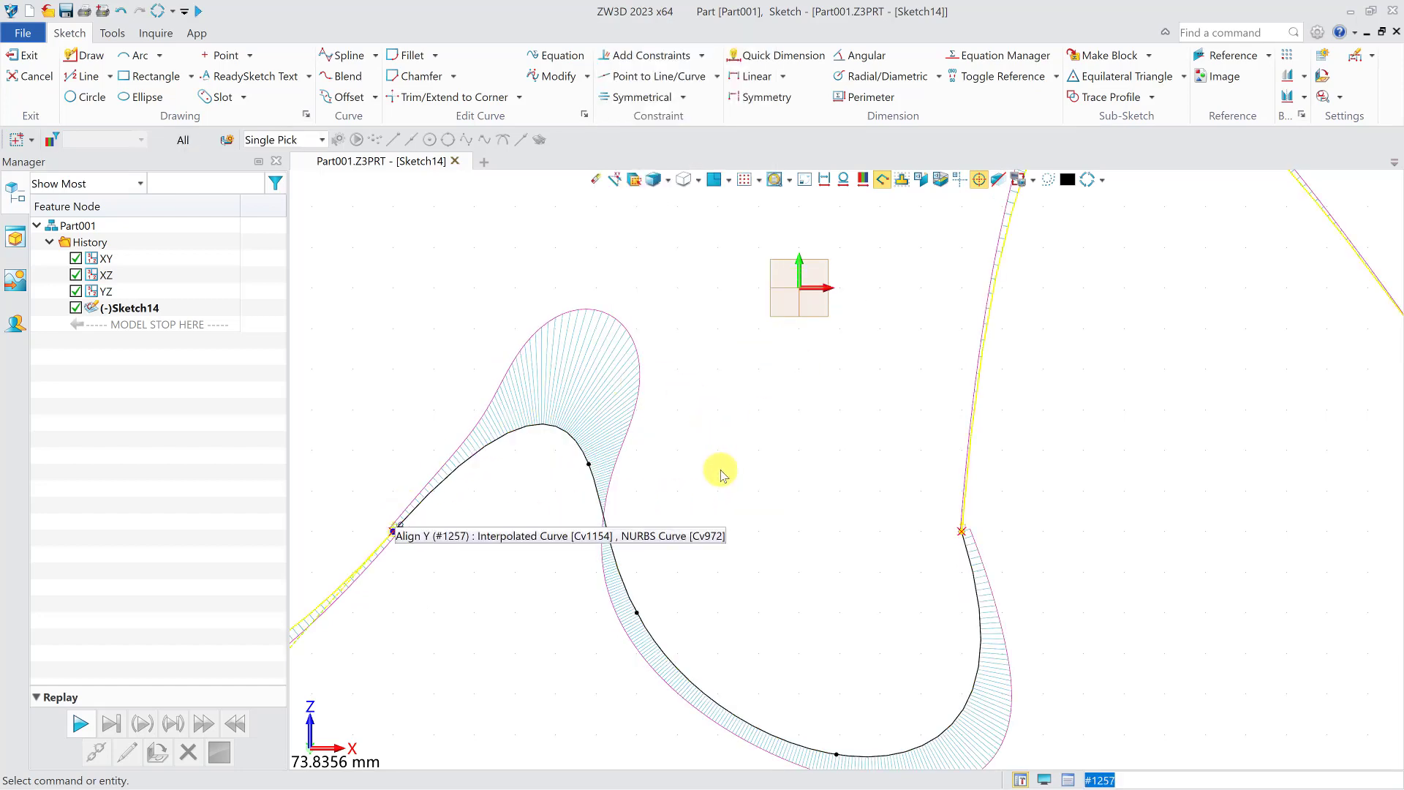
Examine the curvature combs where the first curve meets the connecting spline.
scroll(720, 472, down, 1)
middle_drag(780, 496, 767, 447)
middle_drag(970, 506, 922, 438)
middle_drag(667, 561, 759, 587)
scroll(442, 426, up, 7)
scroll(468, 443, up, 6)
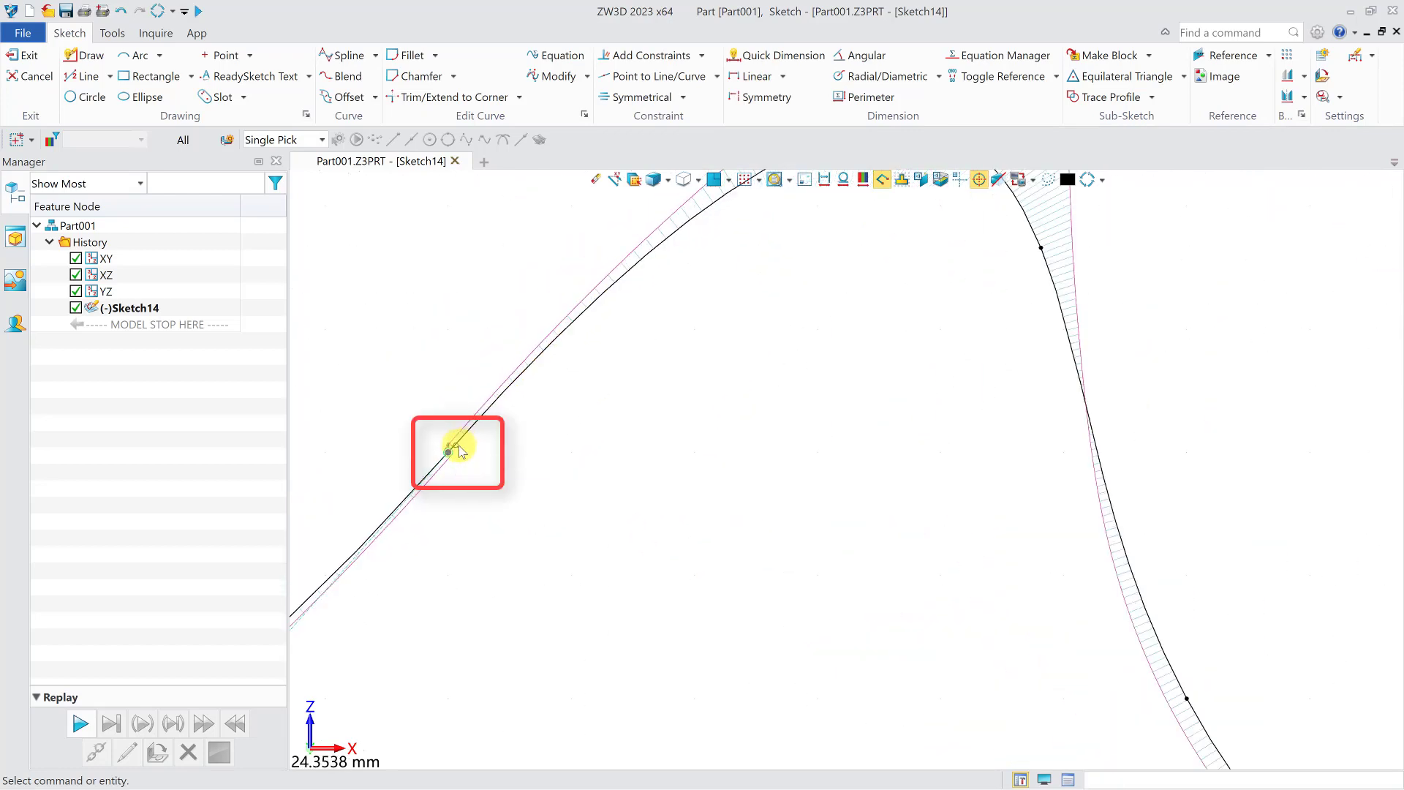
scroll(525, 477, down, 2)
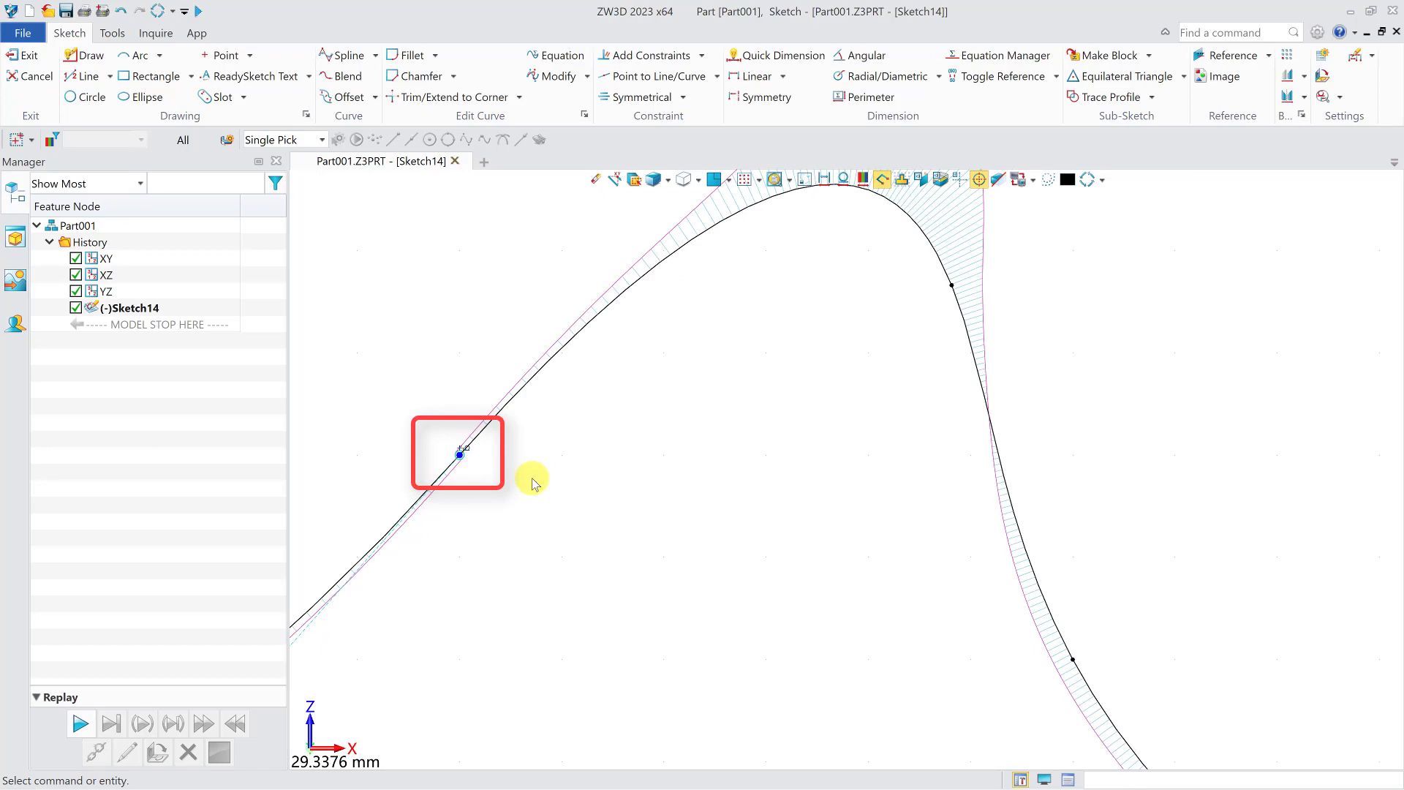
scroll(533, 481, down, 10)
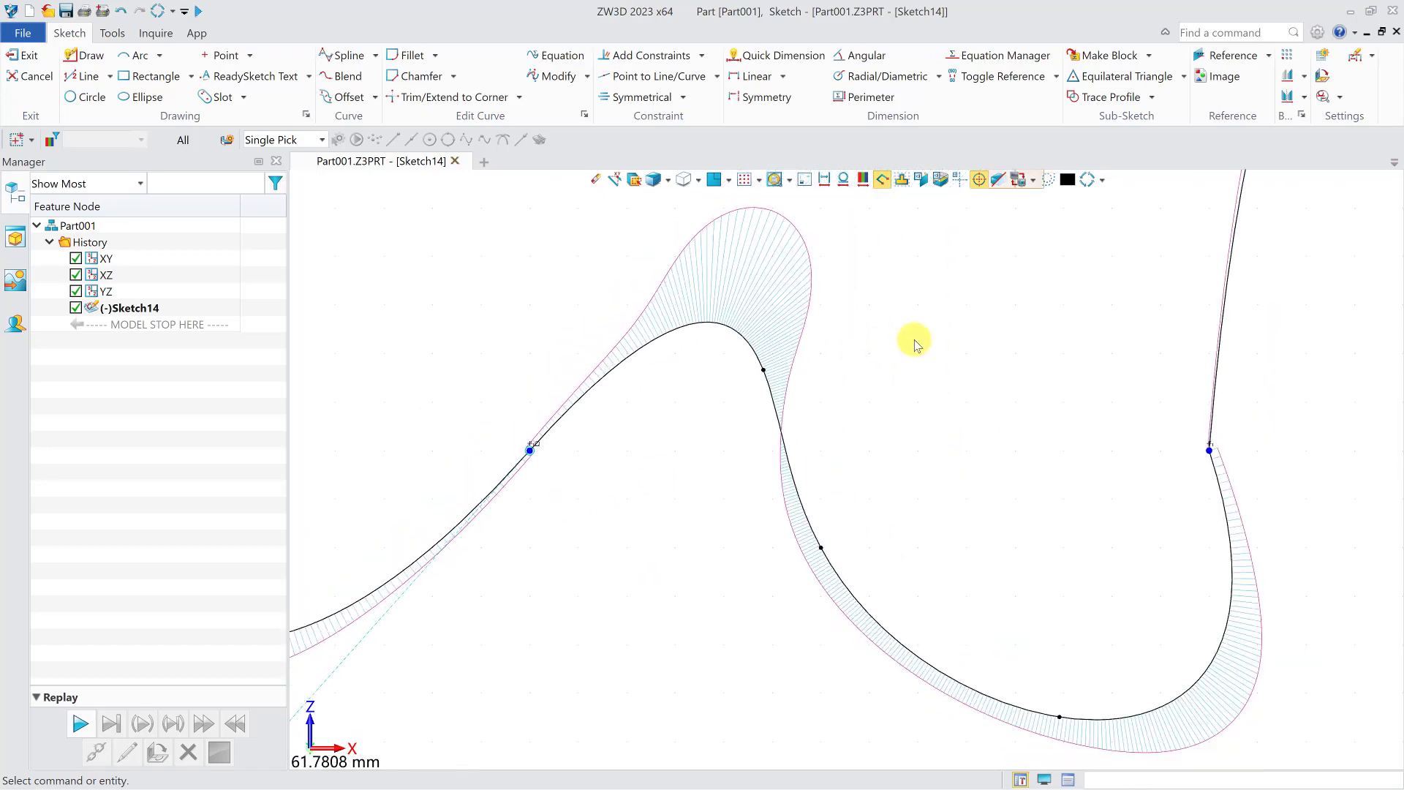
Add tangent and equal-curvature constraints between the connecting spline and the following curve at their shared endpoint.
scroll(943, 451, up, 4)
click(651, 55)
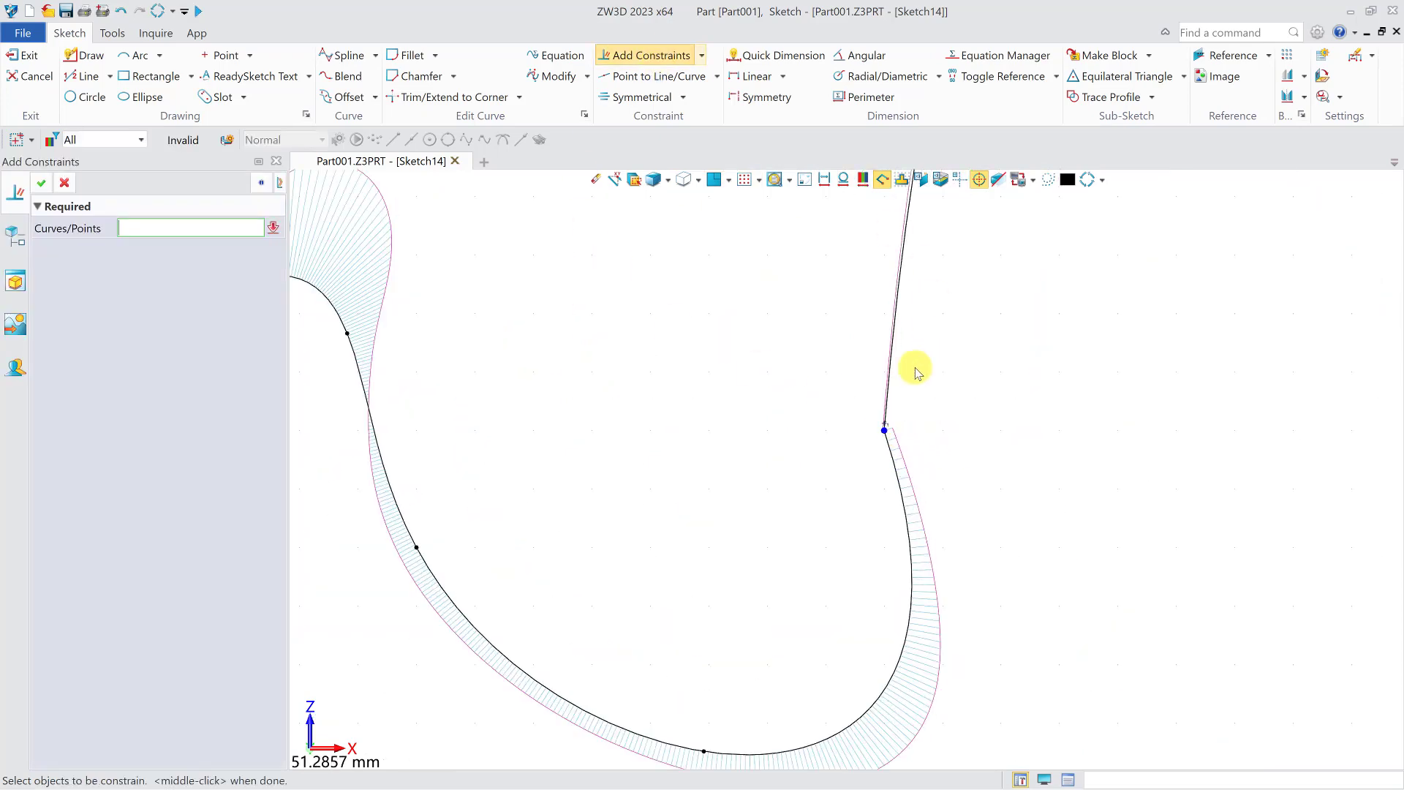
click(890, 398)
click(893, 449)
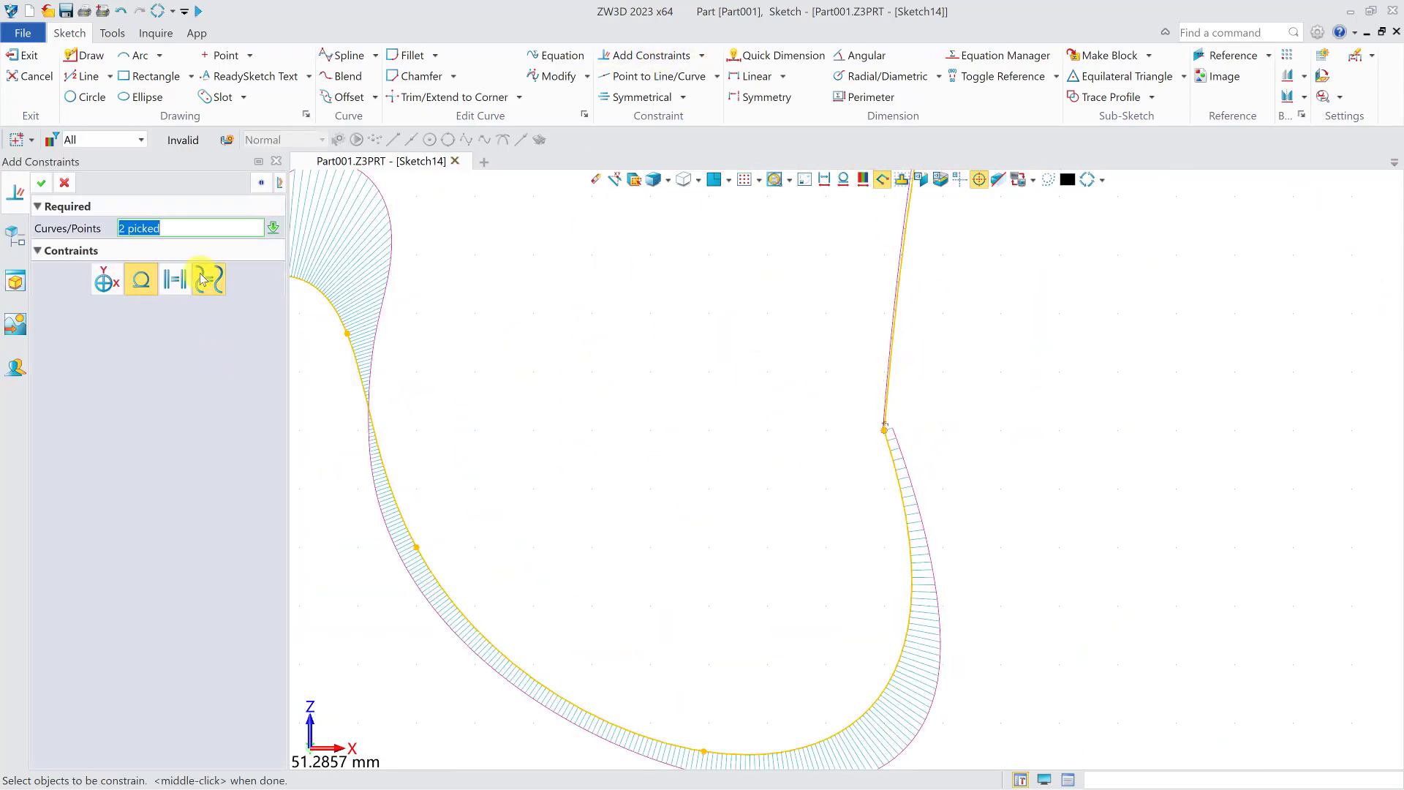
click(41, 183)
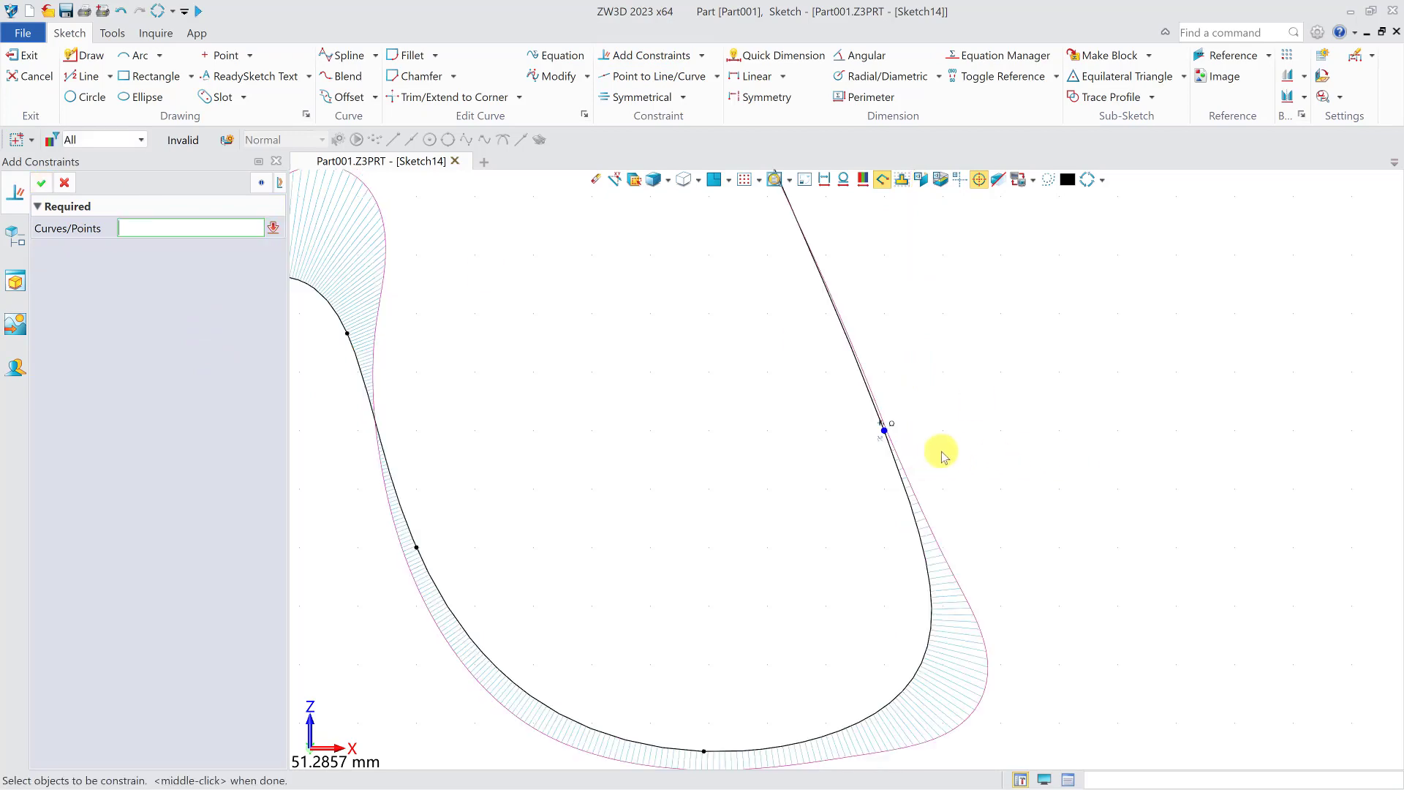
scroll(915, 453, down, 5)
middle_drag(912, 452, 826, 466)
scroll(789, 451, up, 9)
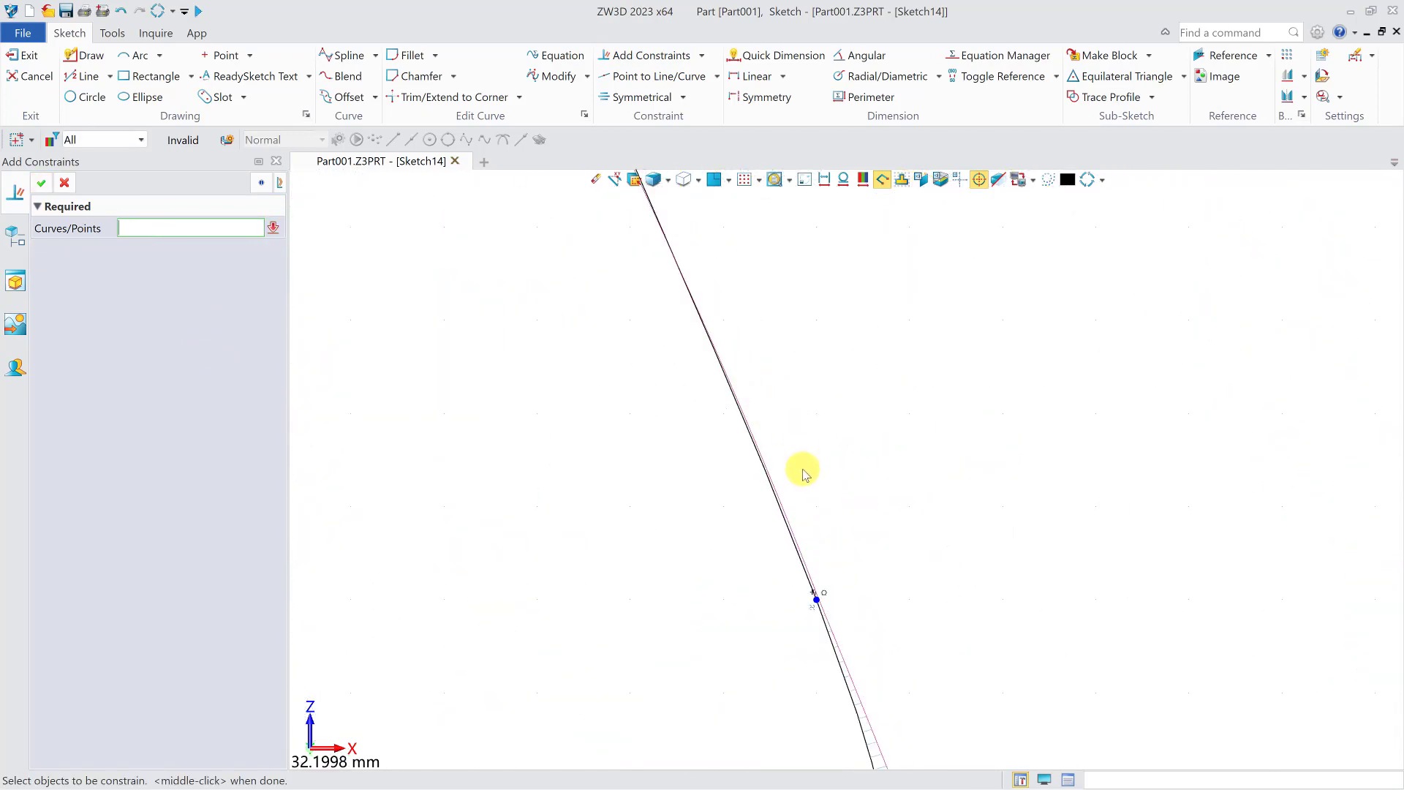
scroll(716, 363, down, 7)
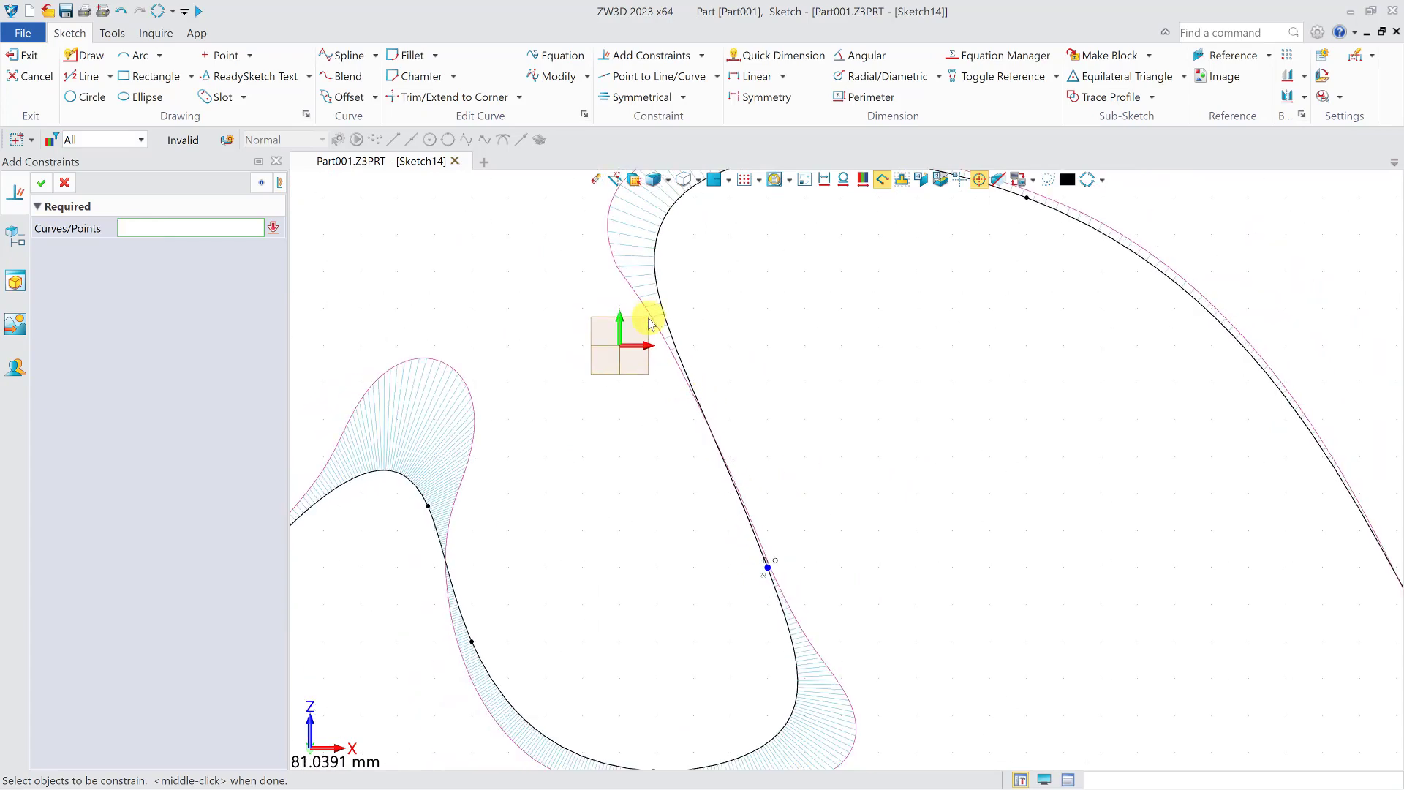
click(42, 182)
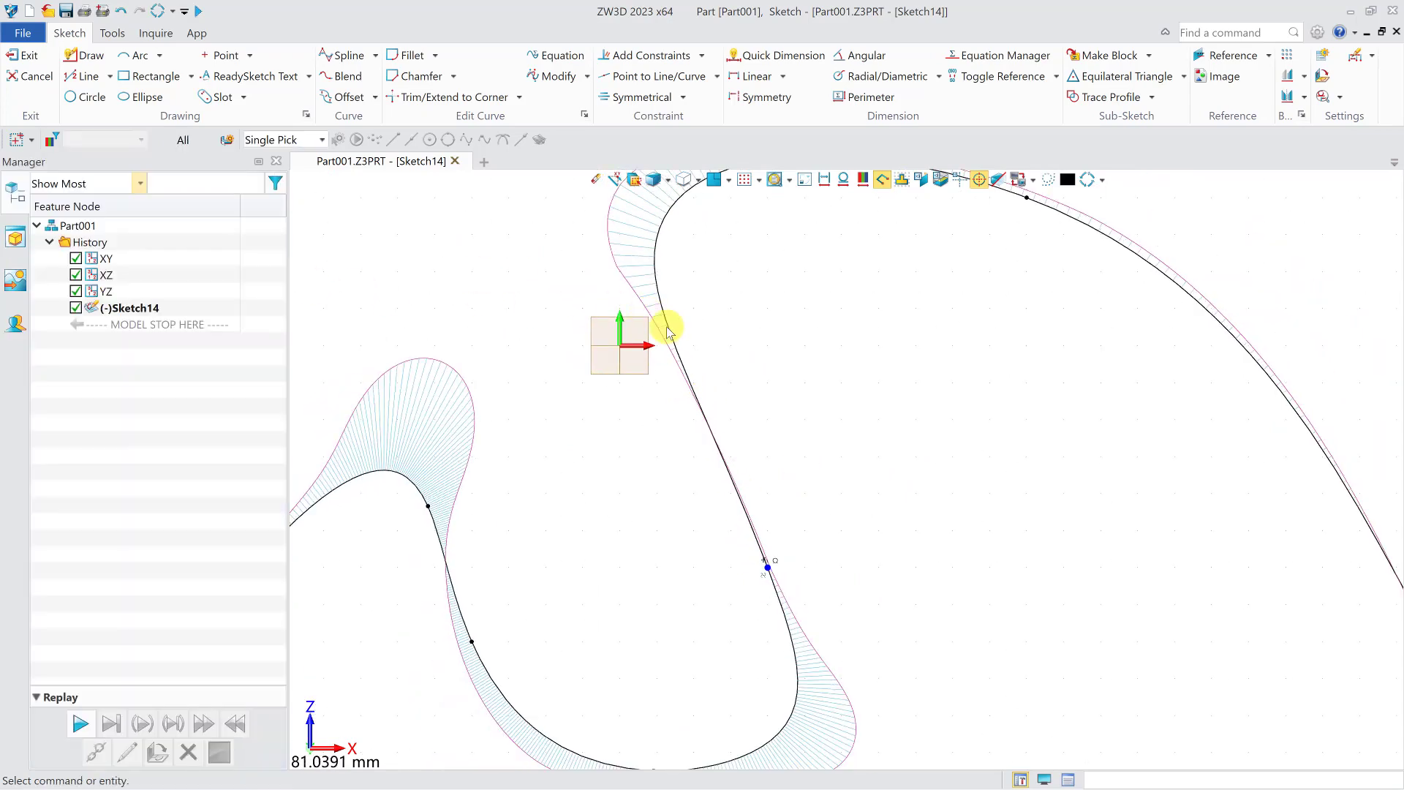
Set the curvature comb scale to 0.05 and the sample count to 170.
right_click(671, 423)
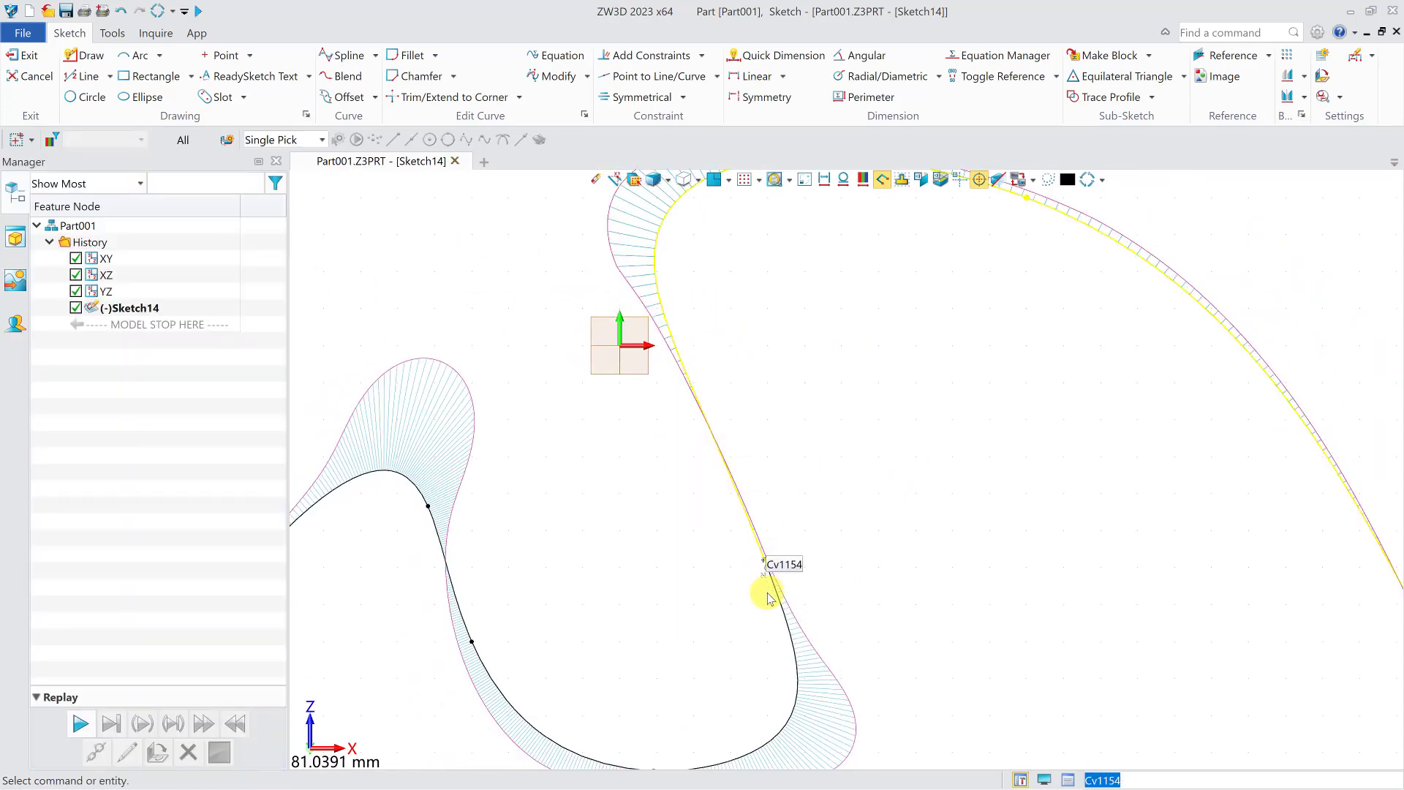
right_click(775, 608)
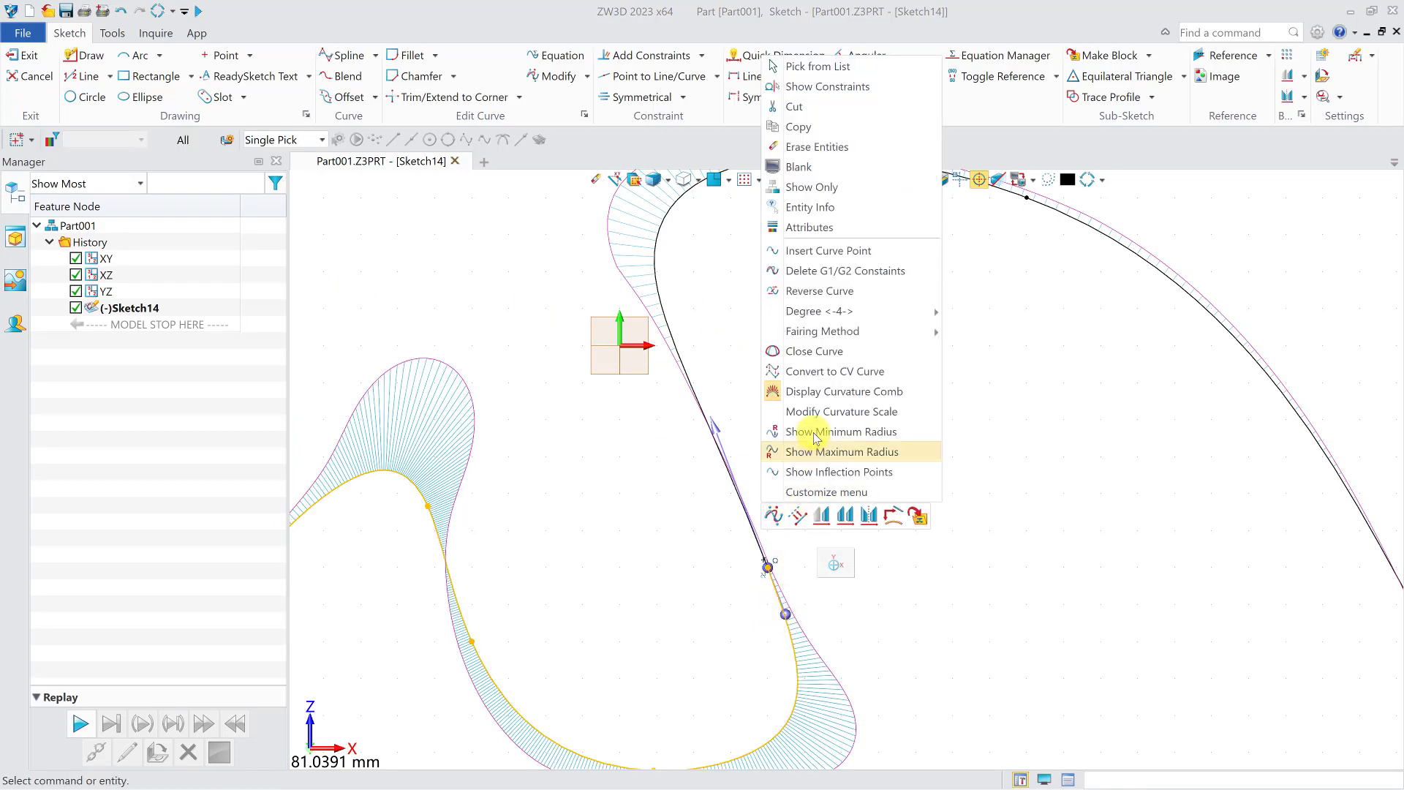
click(829, 414)
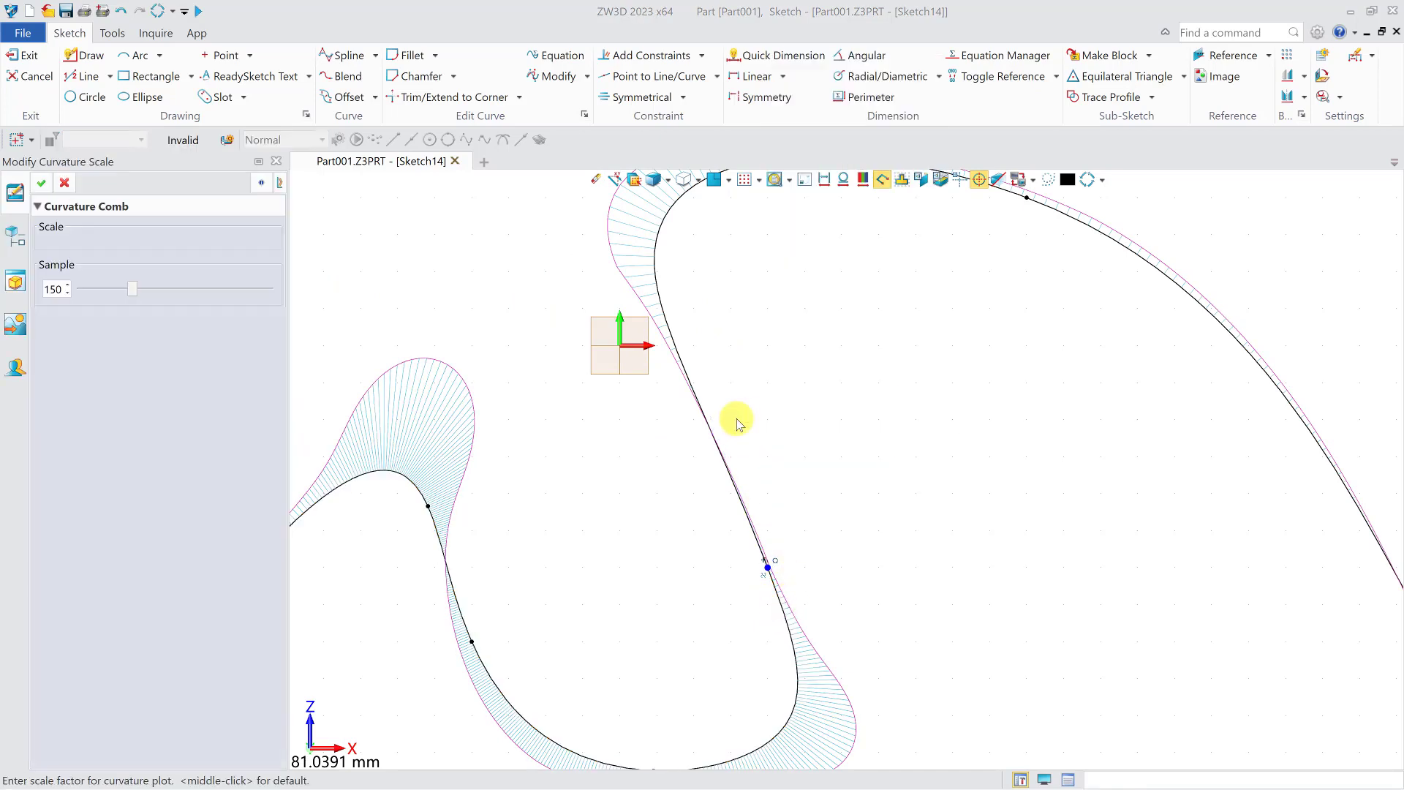
drag(130, 307, 141, 305)
mouse_move(177, 253)
mouse_down()
mouse_move(195, 253)
mouse_move(183, 252)
mouse_up()
scroll(708, 298, down, 3)
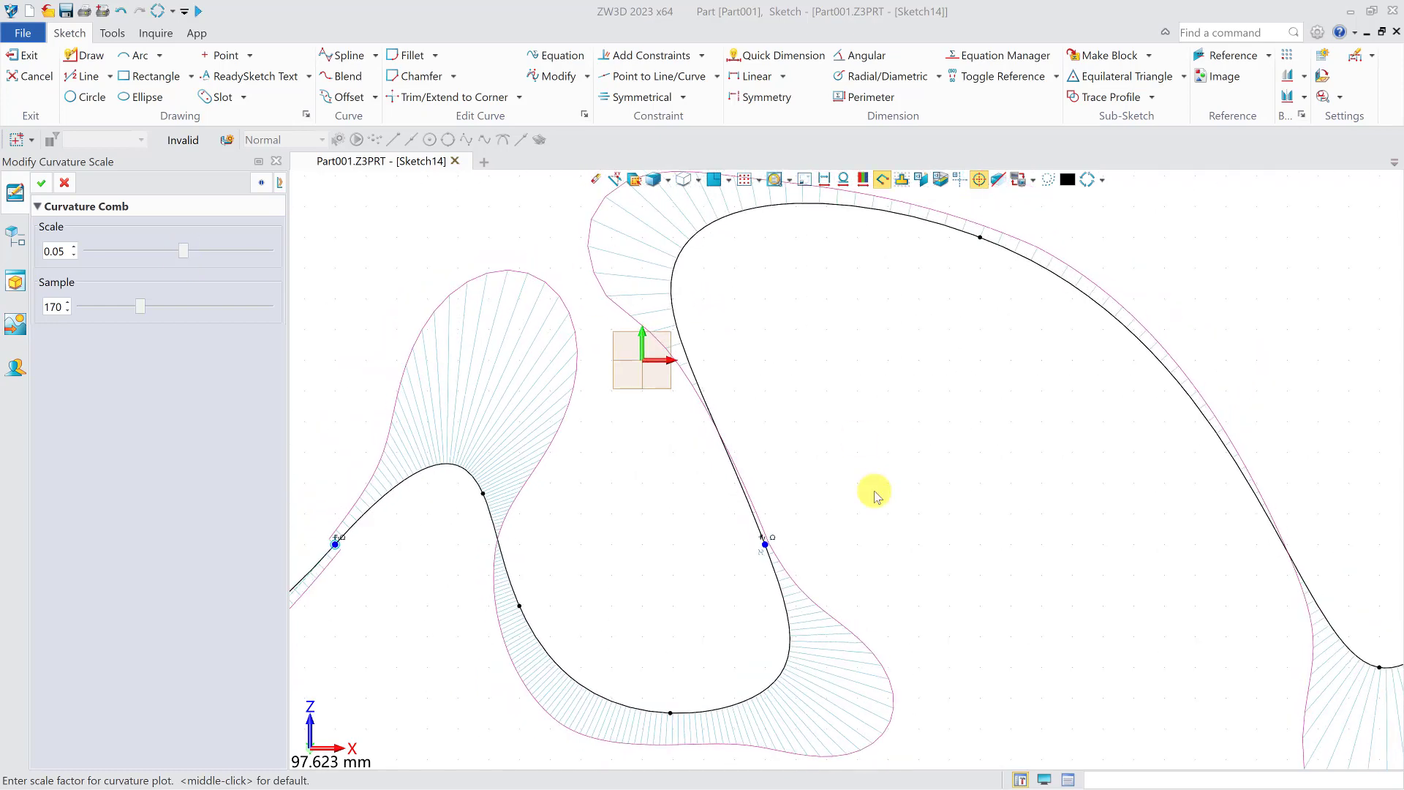
click(41, 183)
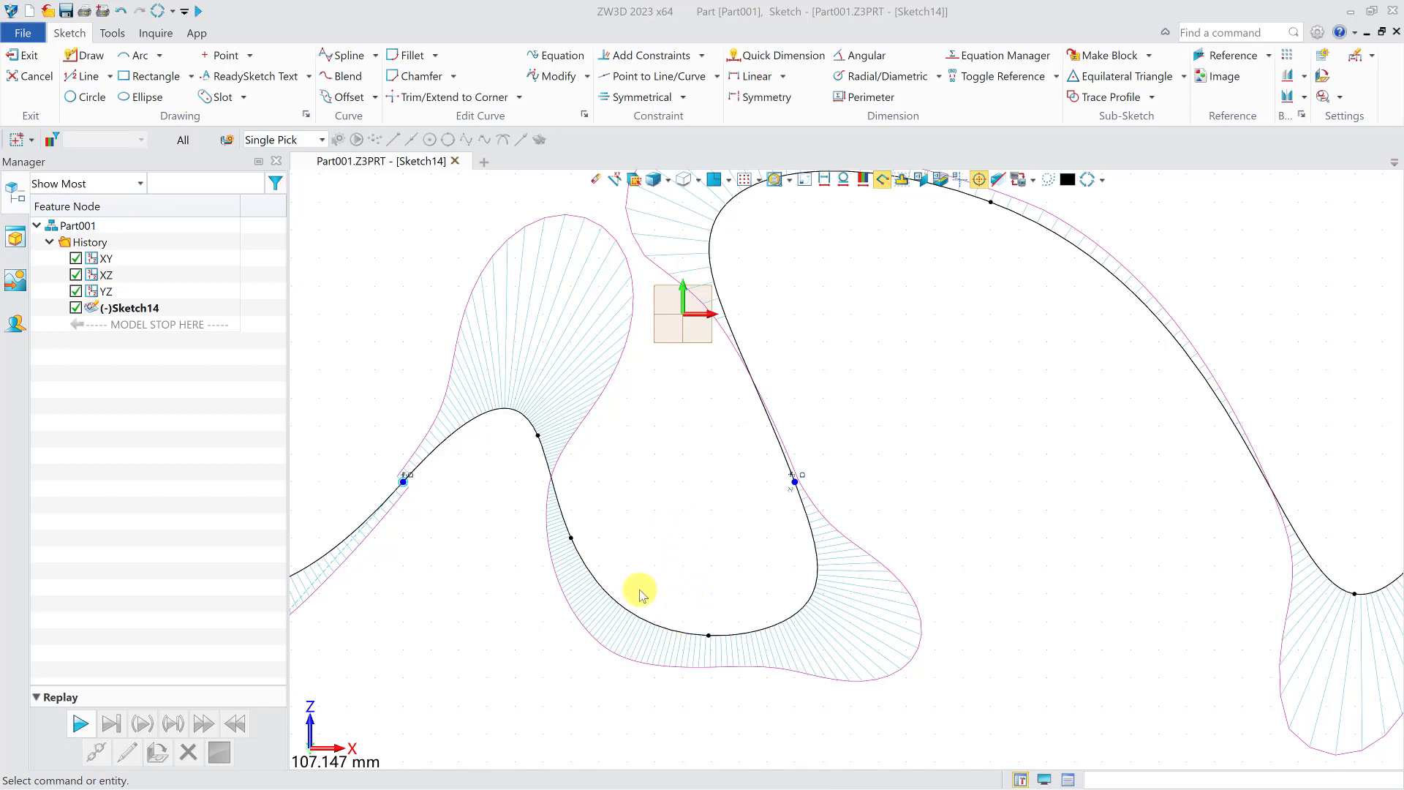
Delete the connecting spline between the first curve and the following curve.
click(615, 604)
key(Delete)
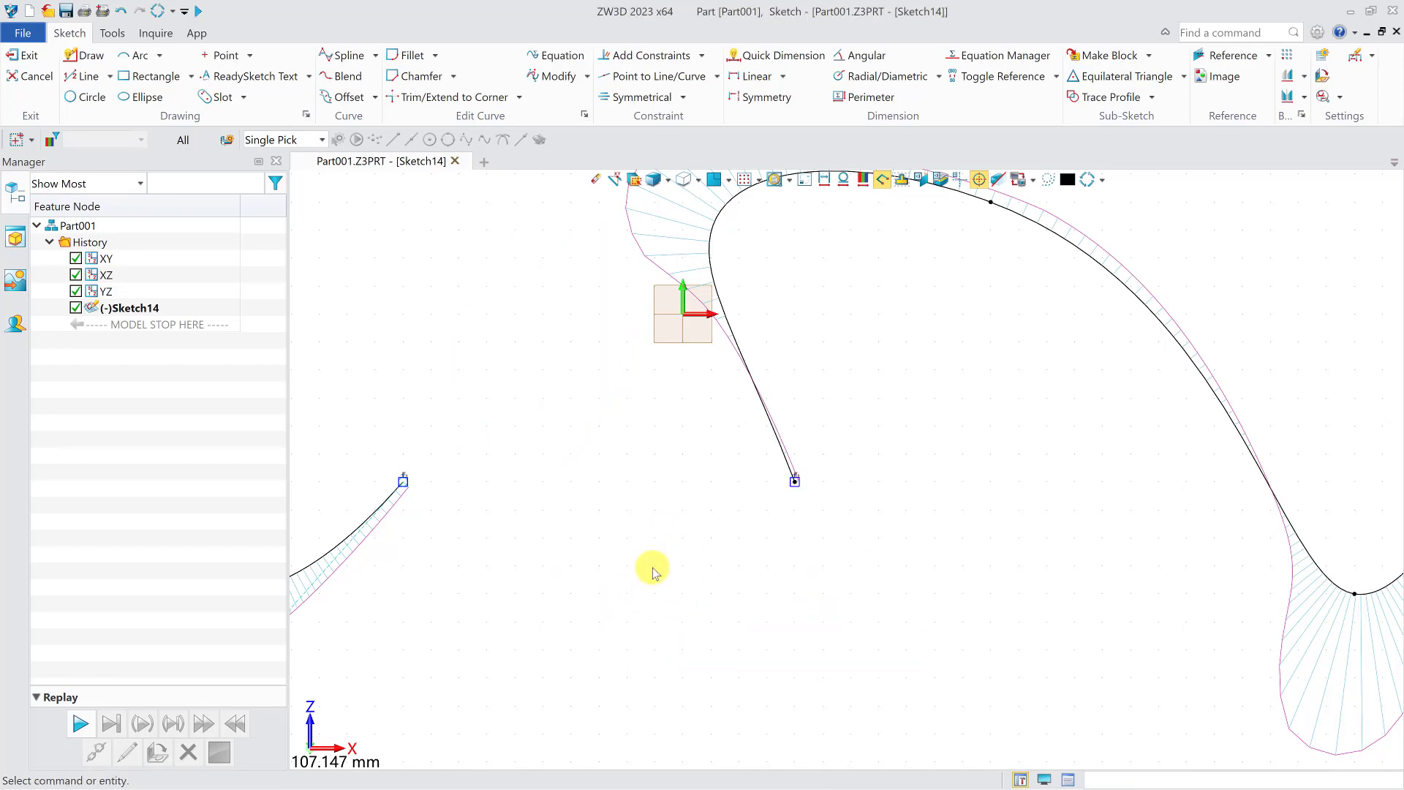
scroll(667, 520, down, 1)
scroll(667, 520, down, 1)
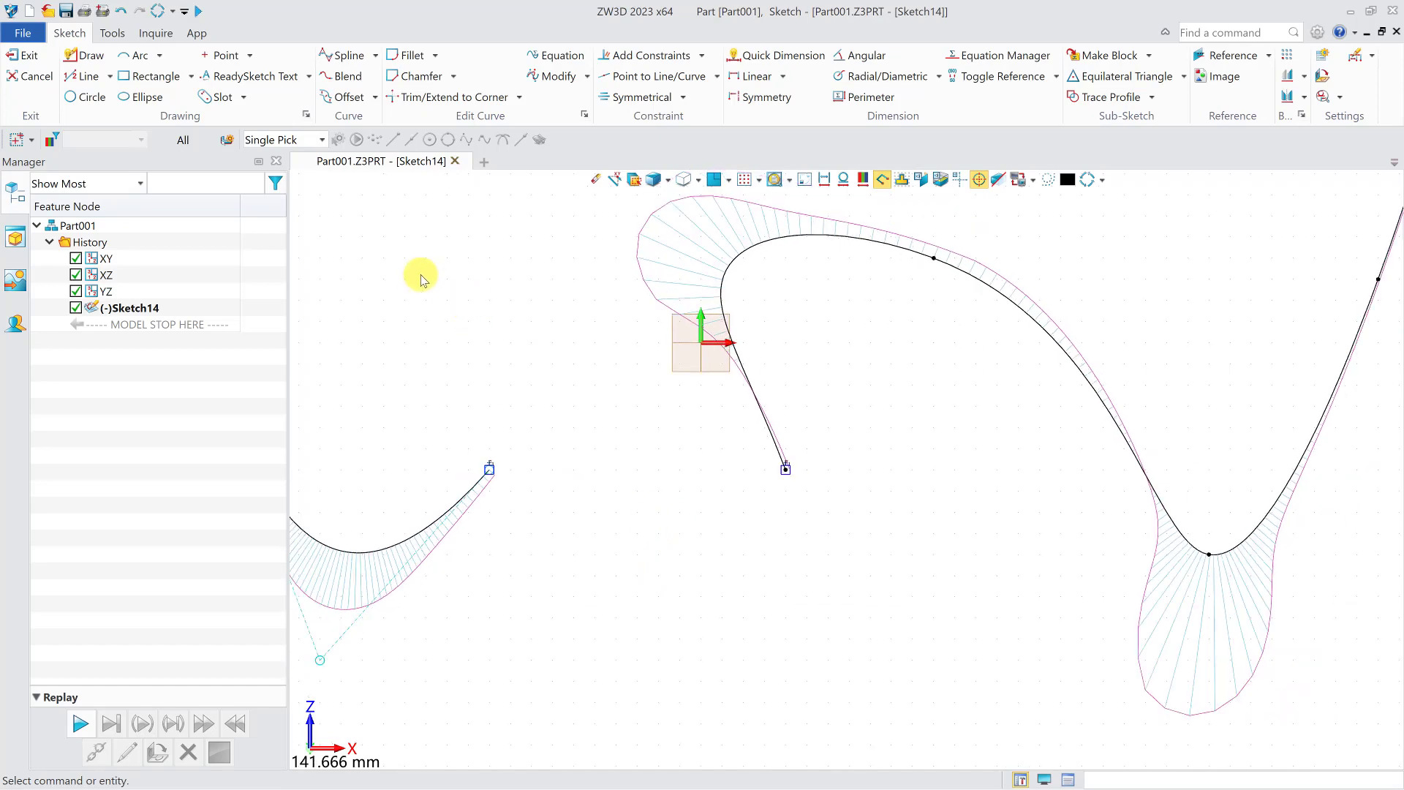
Blend the facing ends of the two separated curves with Curvature continuity at the start and Flow continuity at the end.
click(341, 76)
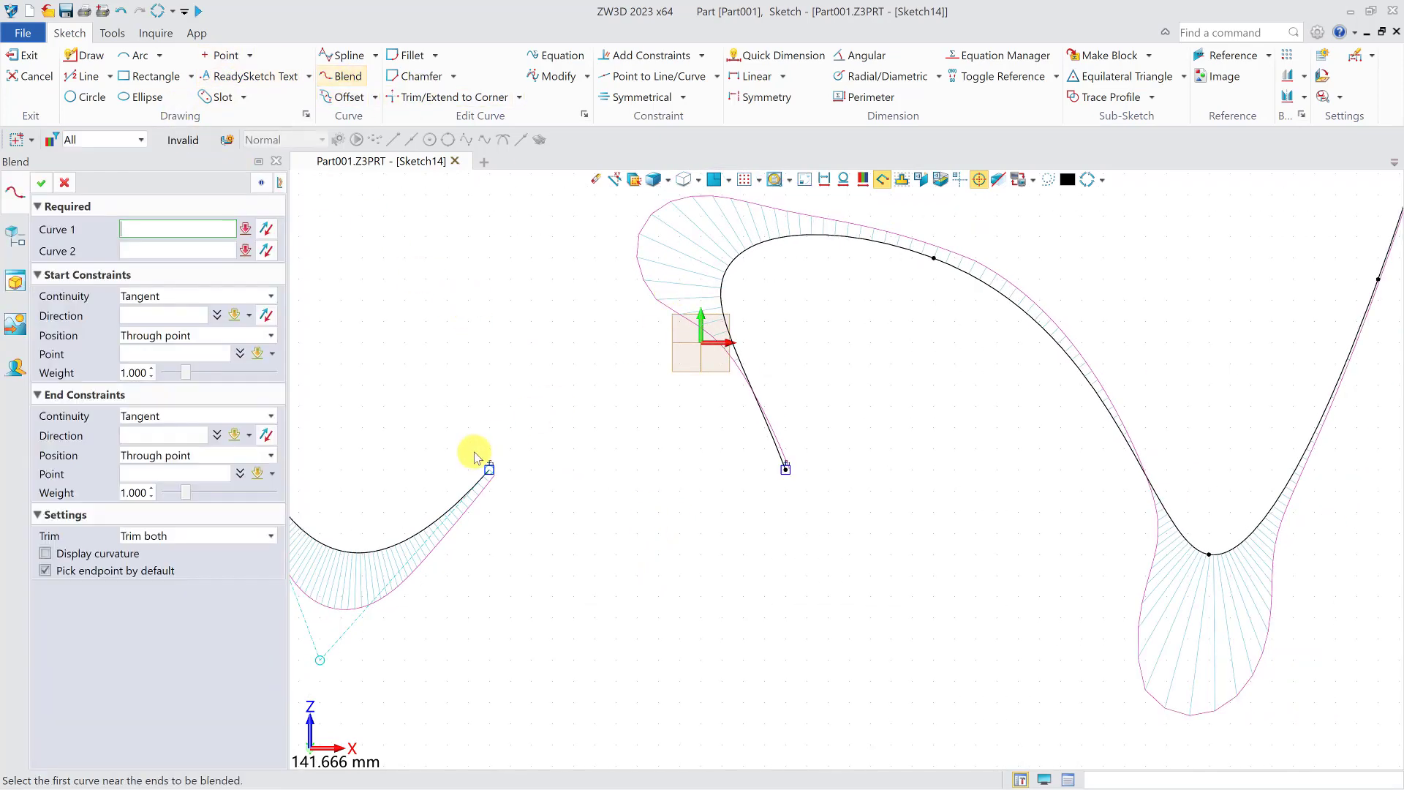
click(491, 479)
click(786, 471)
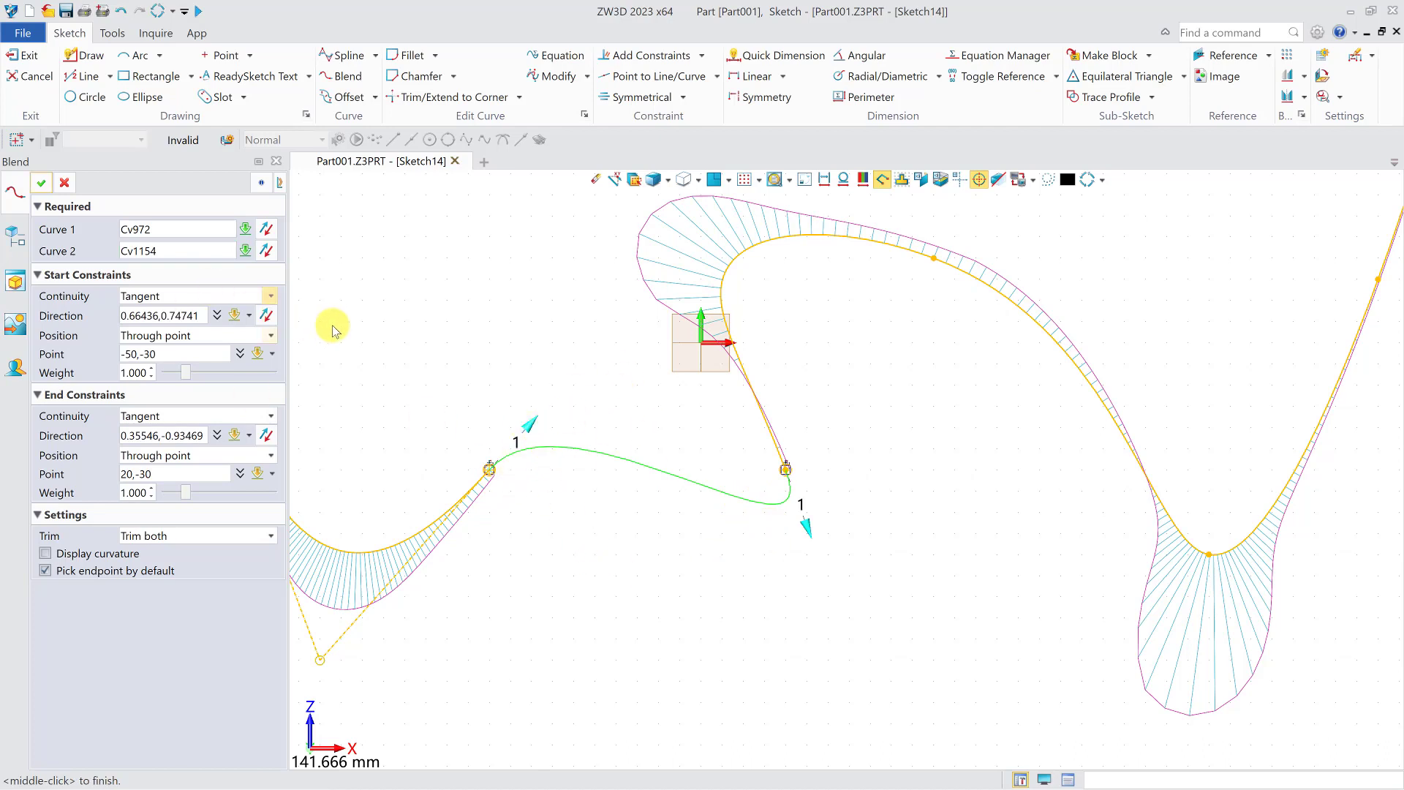
click(204, 296)
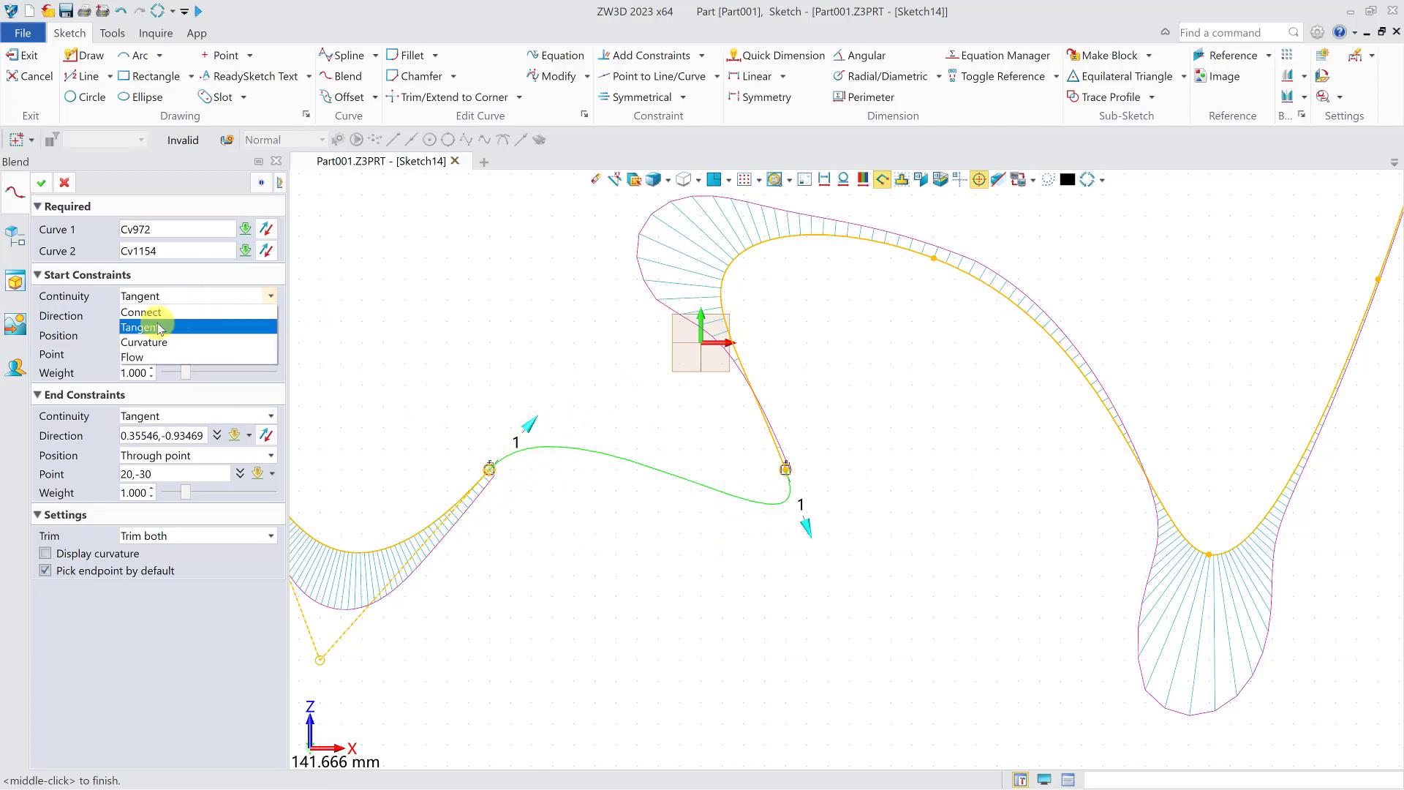
click(145, 344)
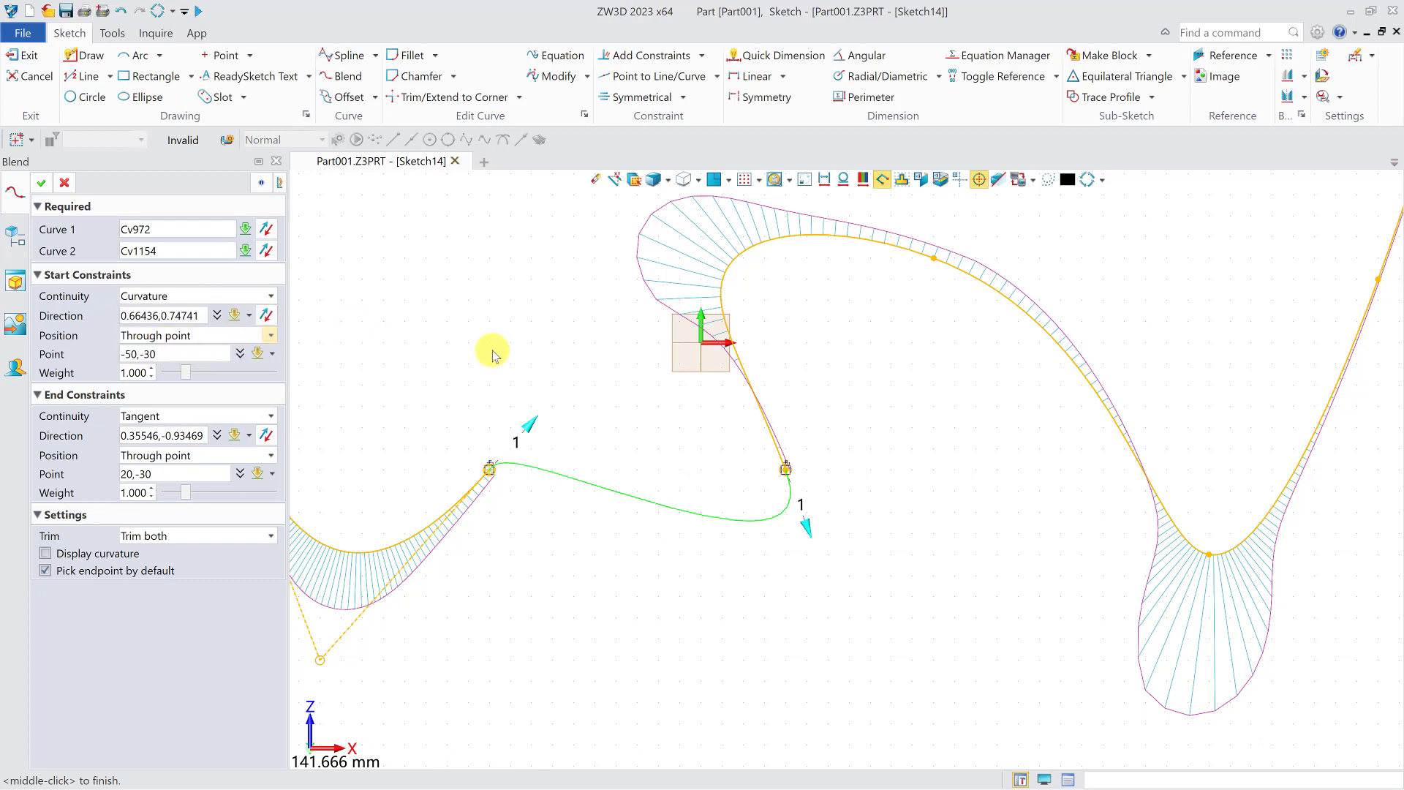
click(188, 417)
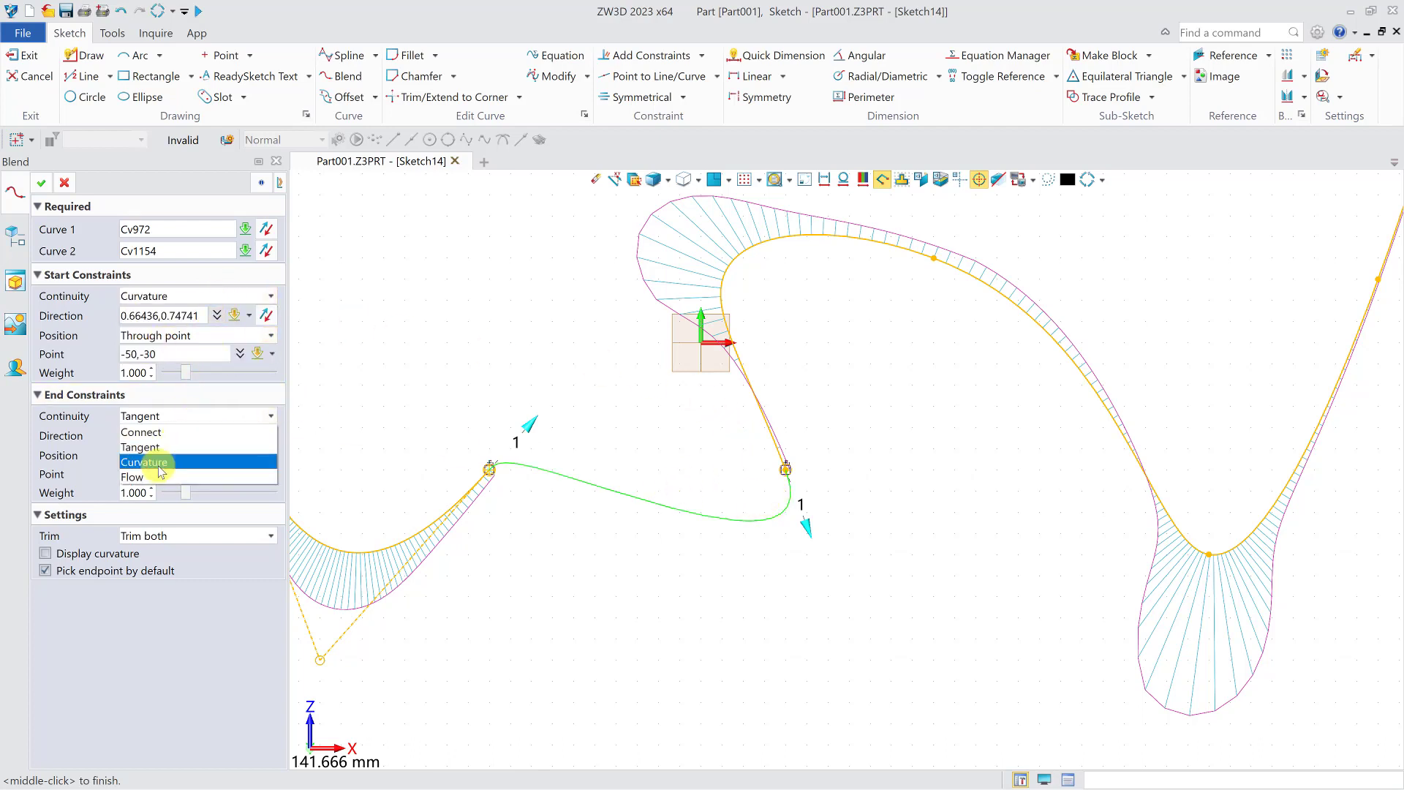
click(158, 477)
Adjust the blend's start weight to about 1.886 and its end weight to about 1.086, and create the curve.
drag(530, 433, 573, 376)
mouse_move(804, 525)
mouse_down()
mouse_move(817, 559)
mouse_move(810, 534)
mouse_up()
middle_click(878, 430)
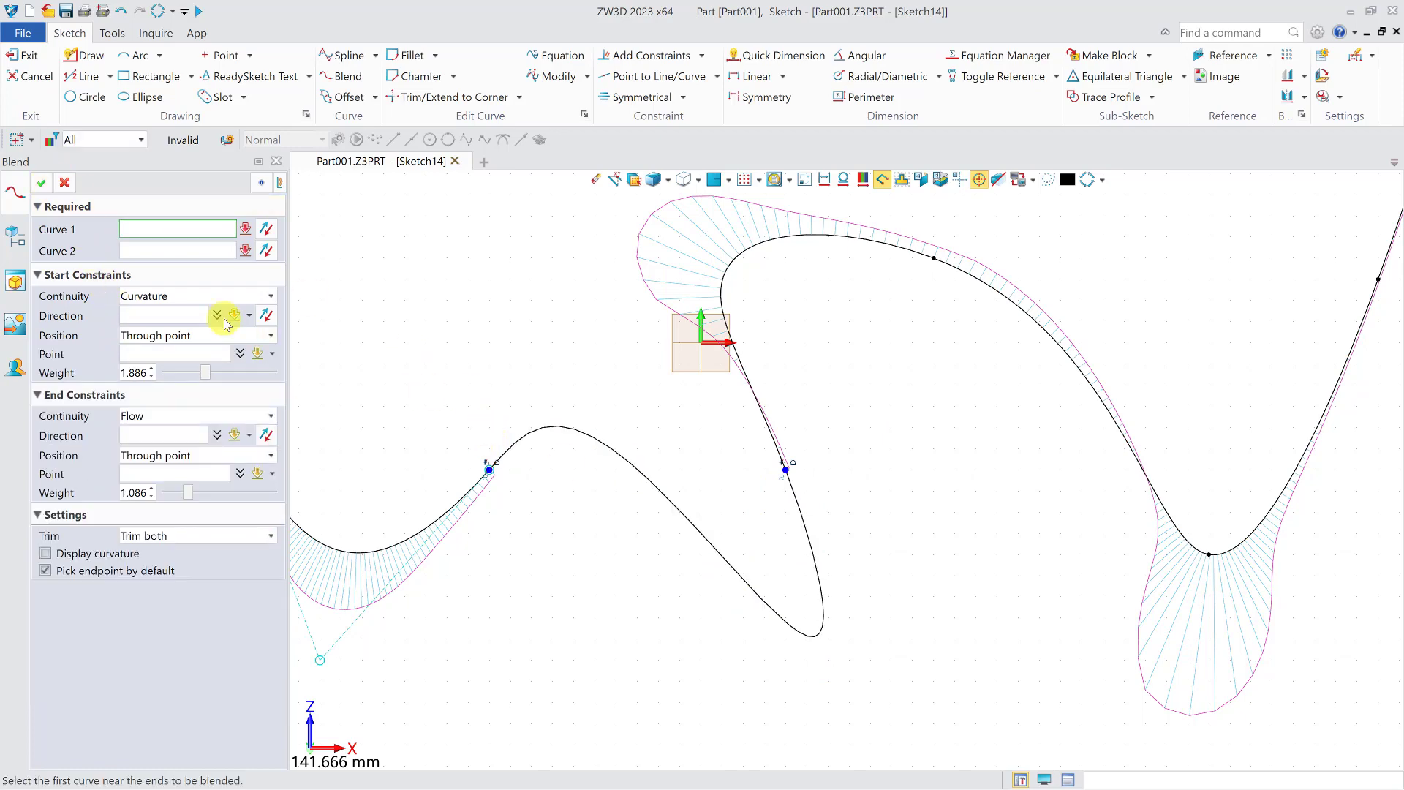
click(65, 183)
Display the curvature comb on the blend curve and examine its continuity at both joints.
right_click(668, 512)
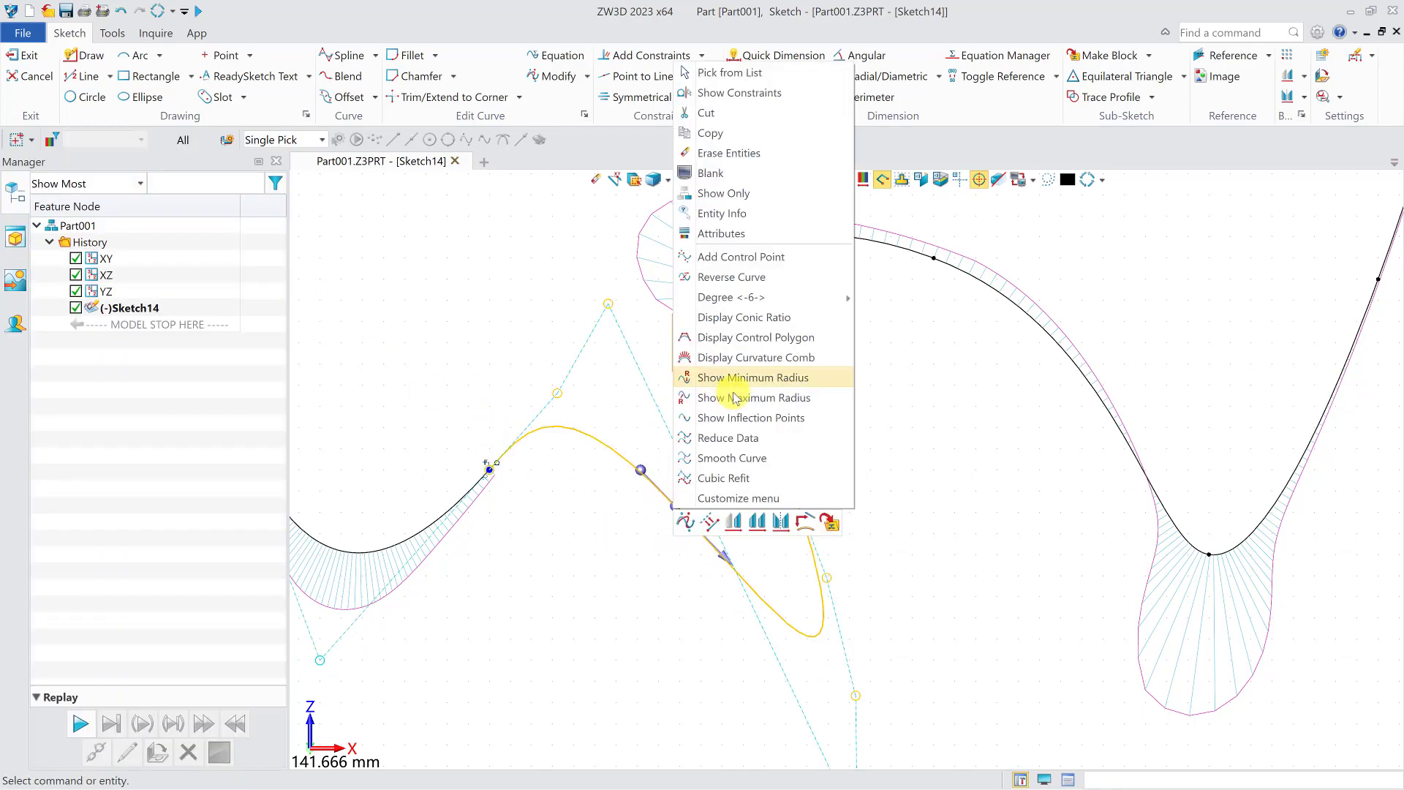
click(746, 358)
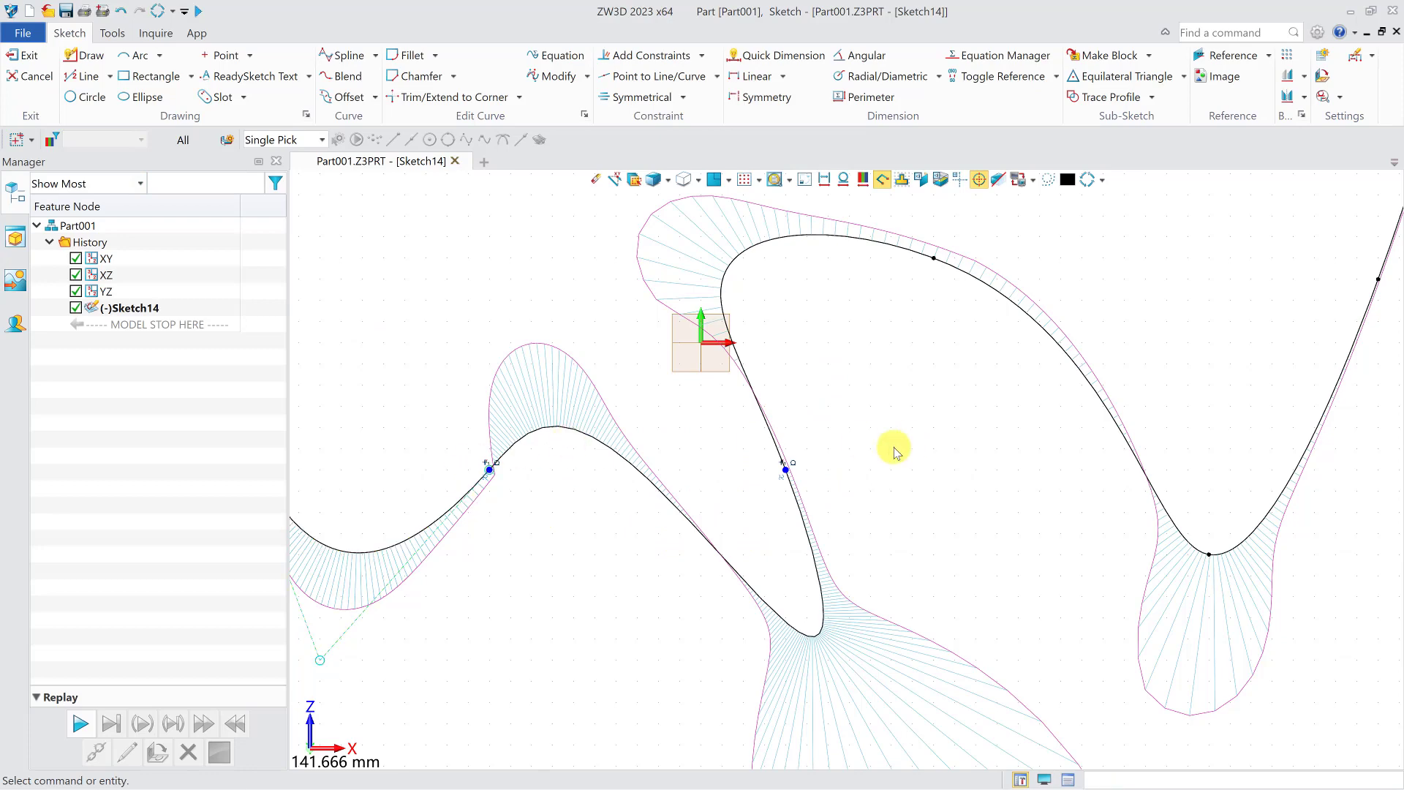
scroll(834, 472, up, 2)
scroll(804, 516, up, 2)
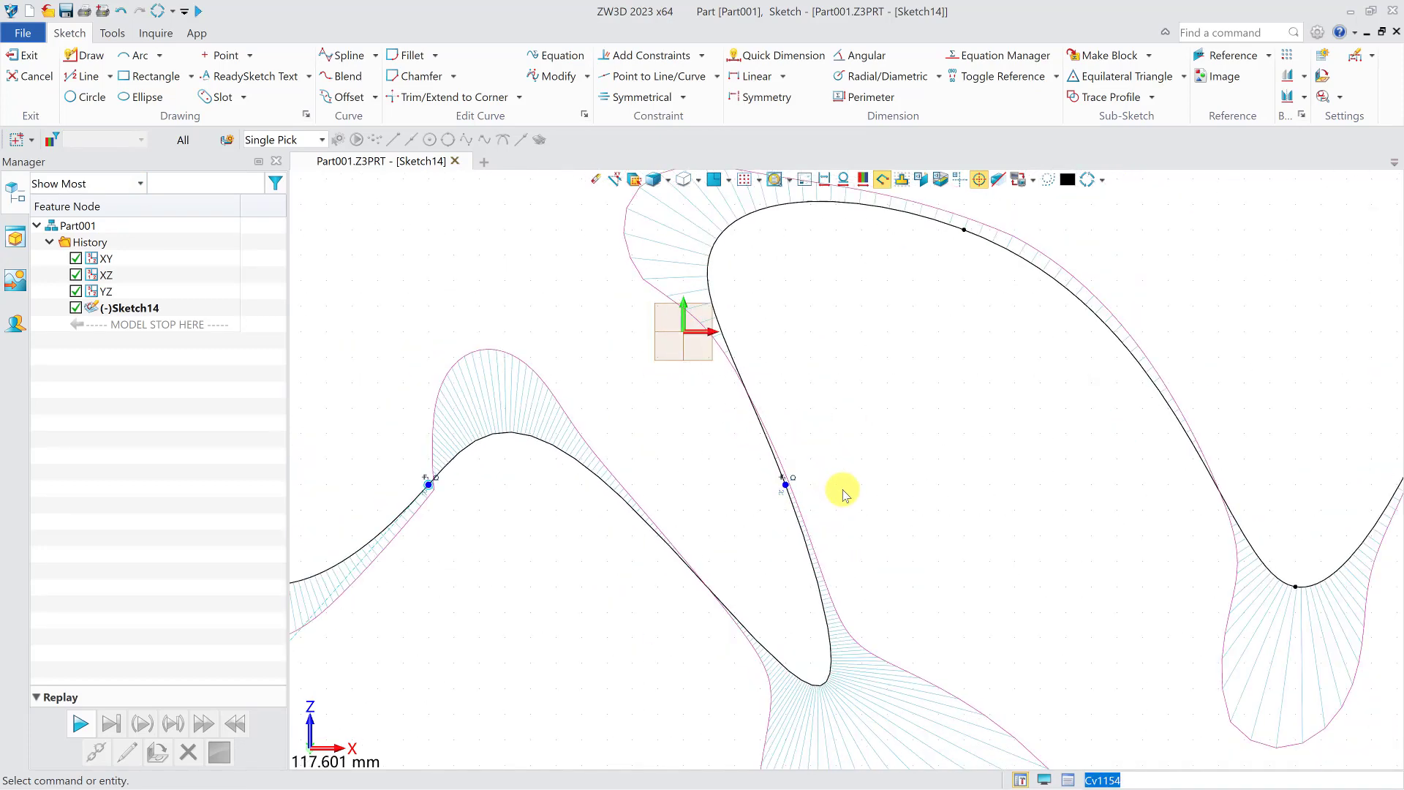
scroll(841, 487, down, 2)
scroll(428, 490, up, 3)
scroll(502, 507, up, 2)
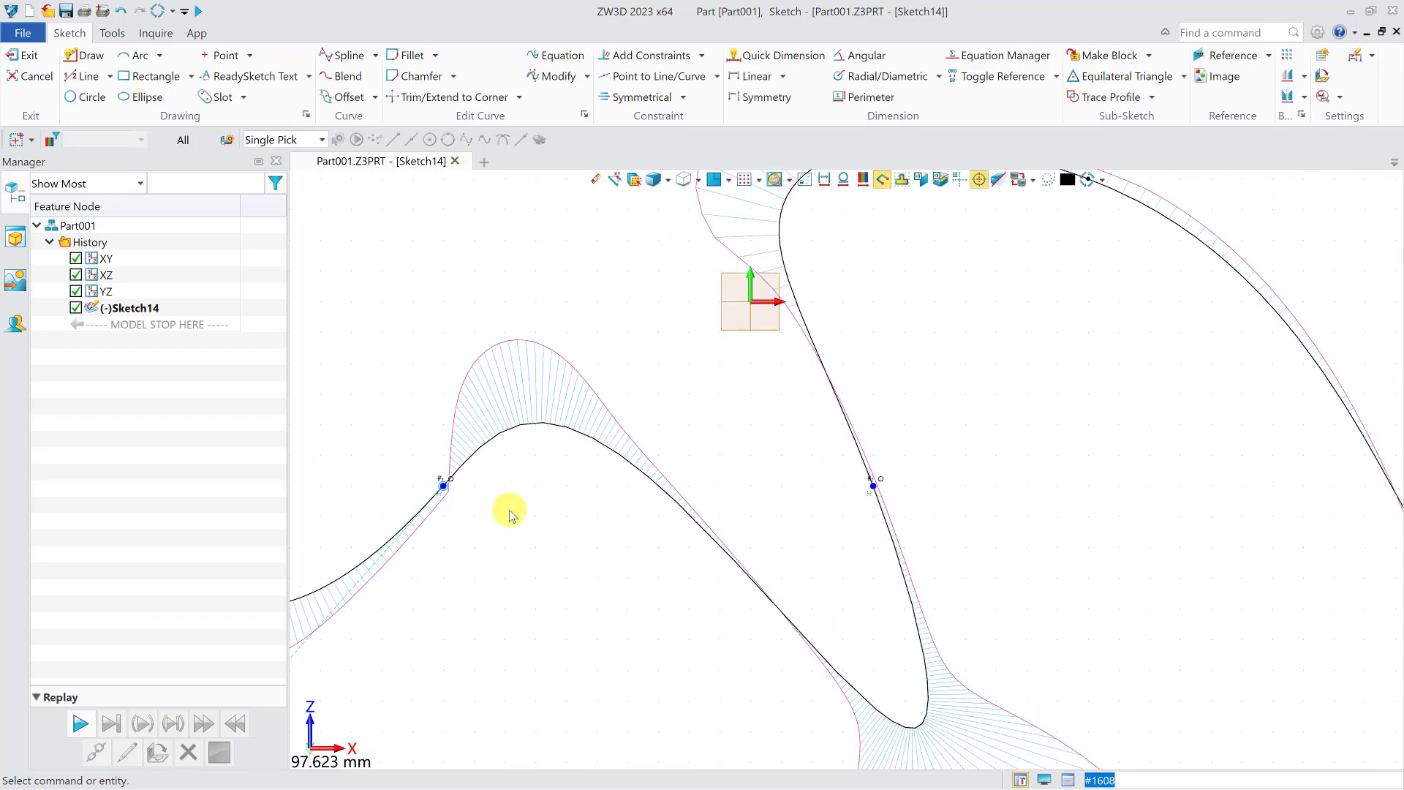
scroll(509, 513, down, 4)
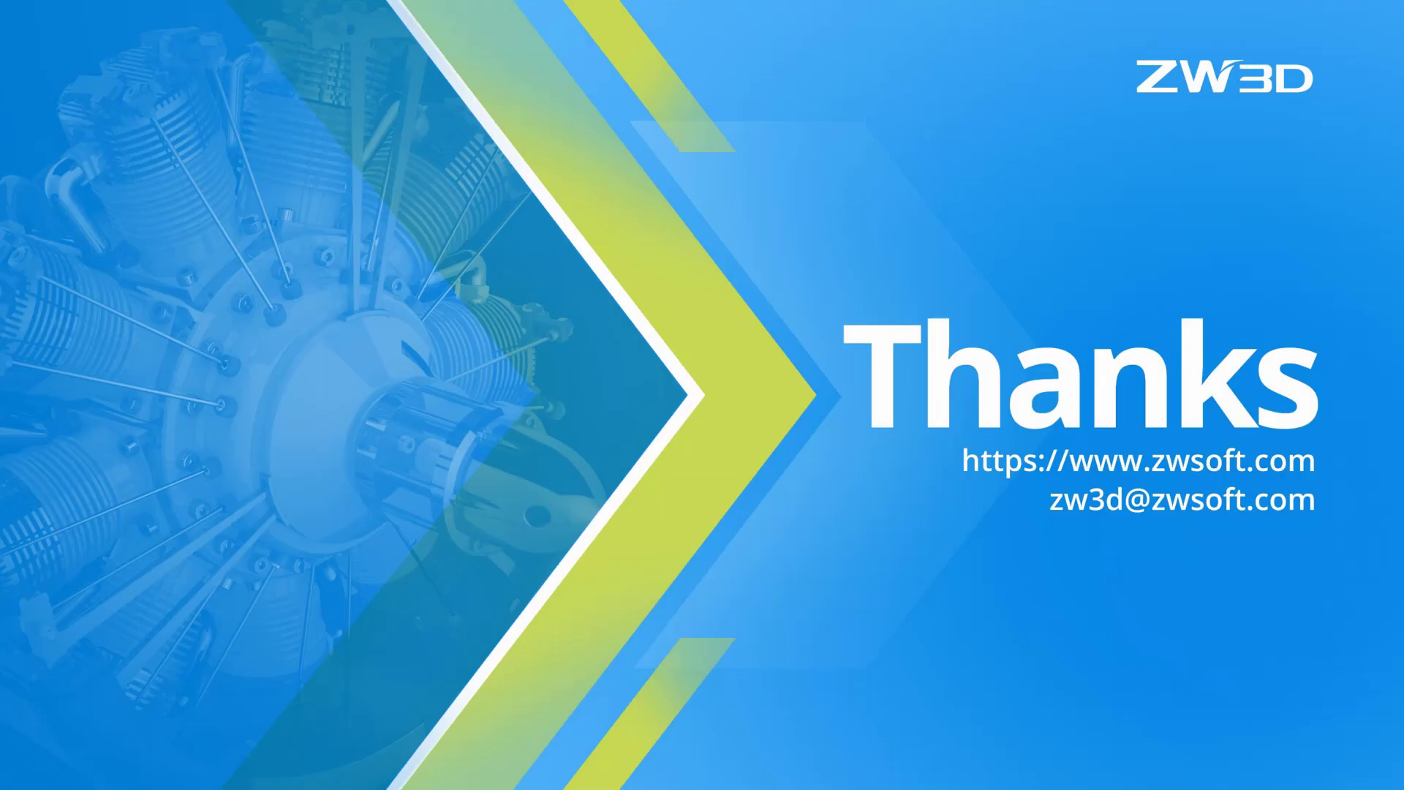